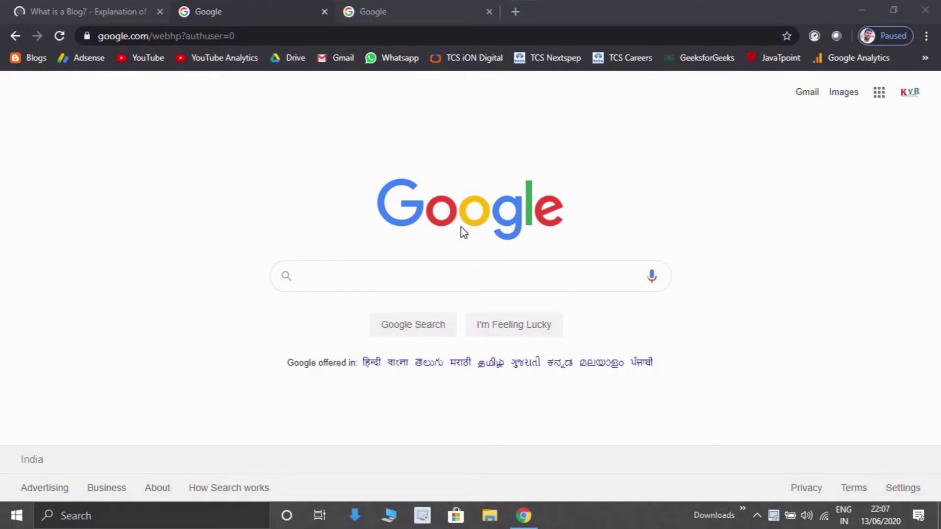
Step: Switch to the 'What is a Blog?' article tab
left_click(147, 2)
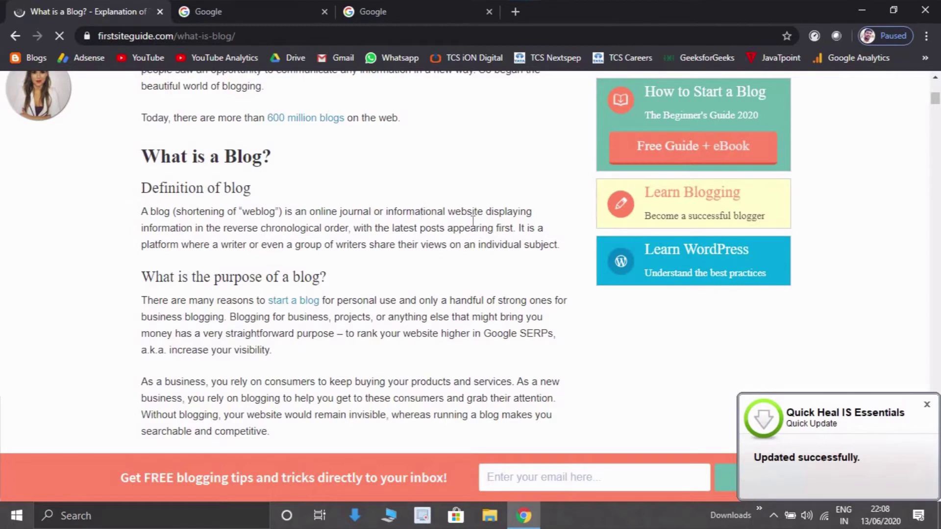
Step: Dismiss the antivirus update notification and switch to the Google homepage tab
left_click(927, 405)
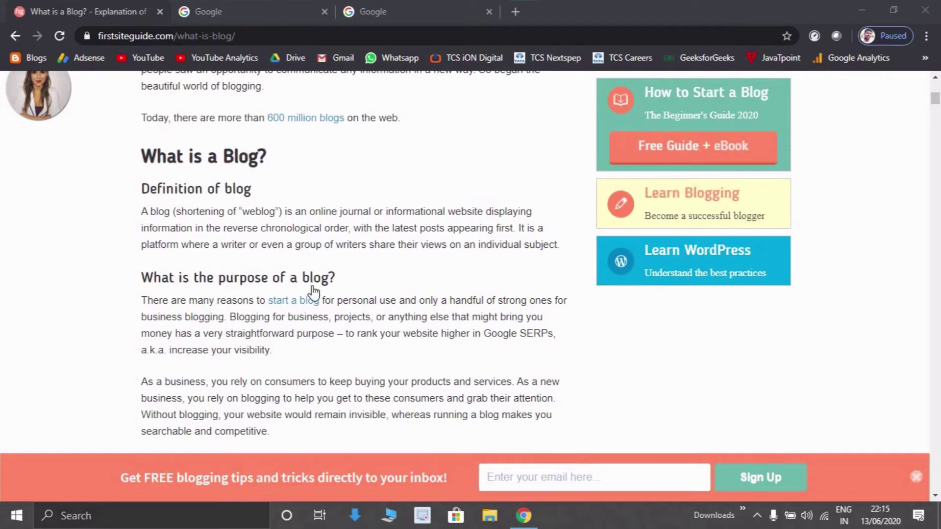
left_click(277, 7)
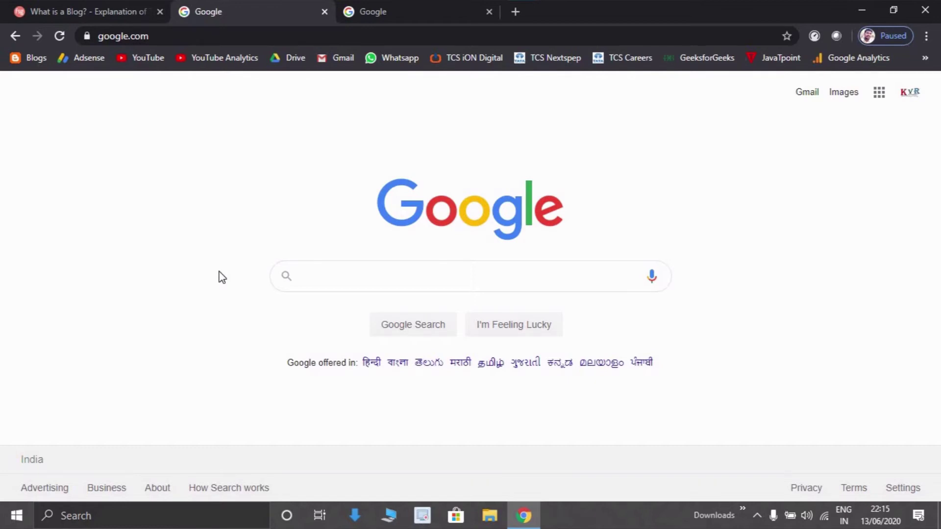
left_click(915, 98)
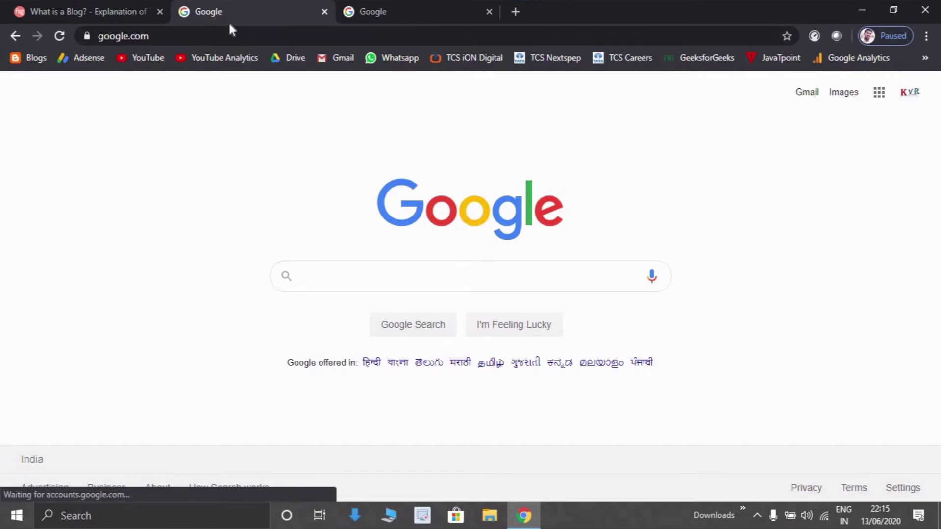
left_click(229, 38)
key("BackSpace")
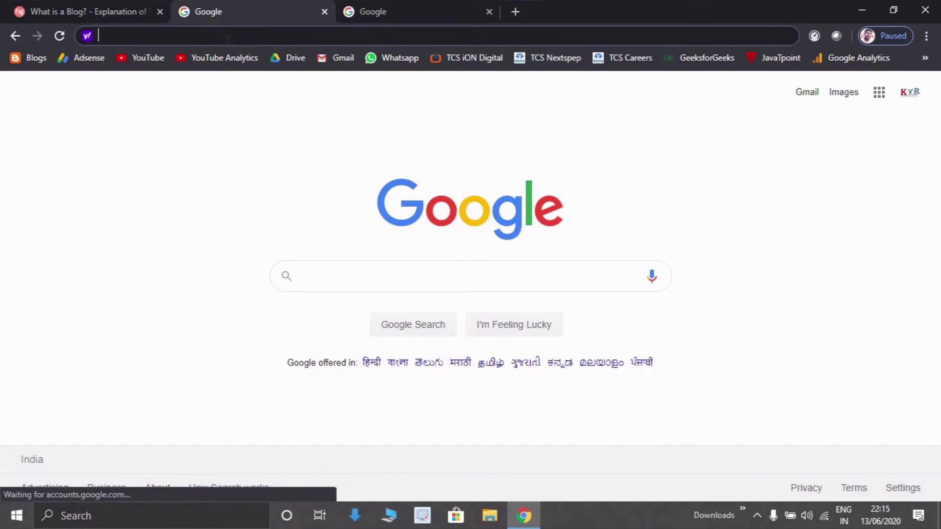
type("www")
key("Return")
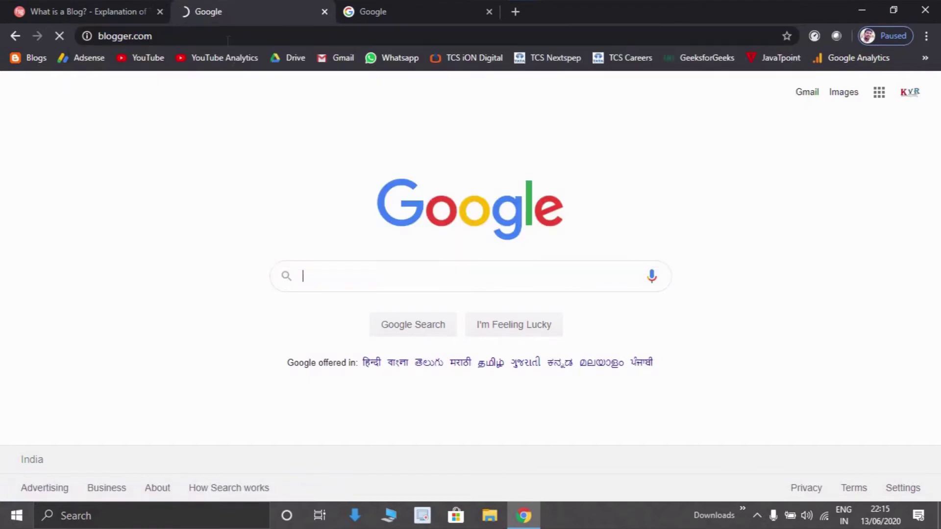
Step: Open Blogger in the third tab from the Google Apps grid
left_click(391, 6)
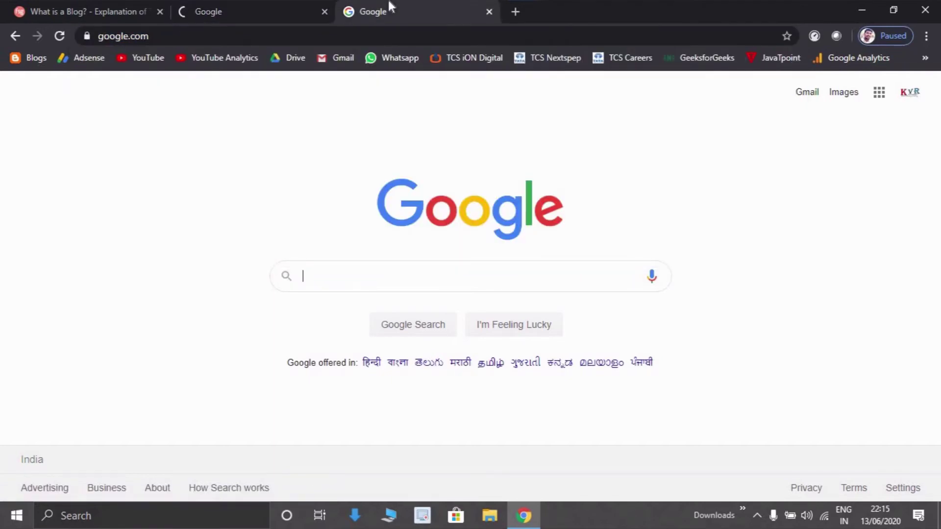
left_click(879, 96)
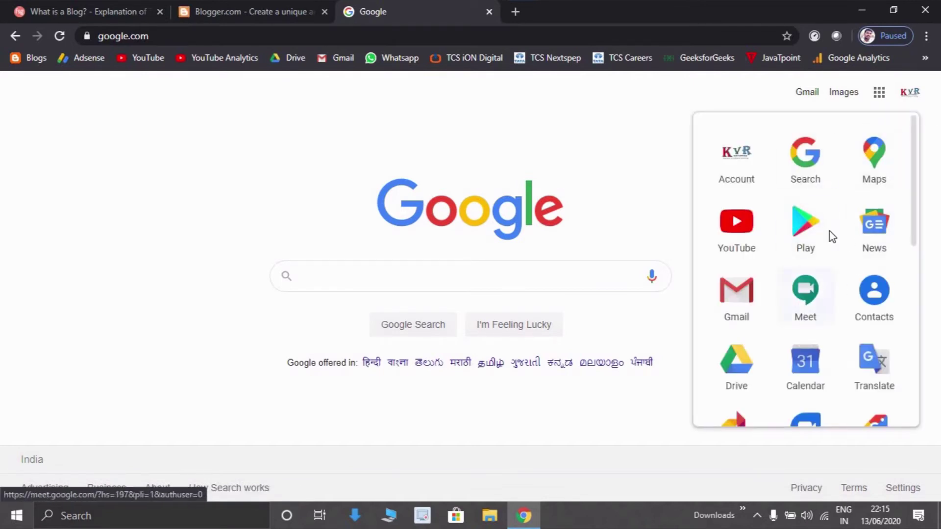
scroll(803, 321, "down", 4)
scroll(802, 309, "down", 3)
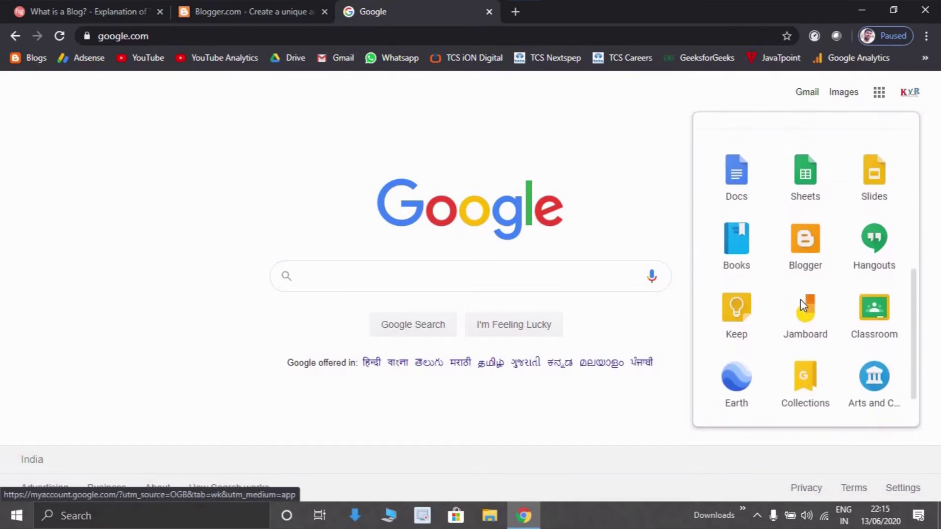
scroll(802, 300, "down", 2)
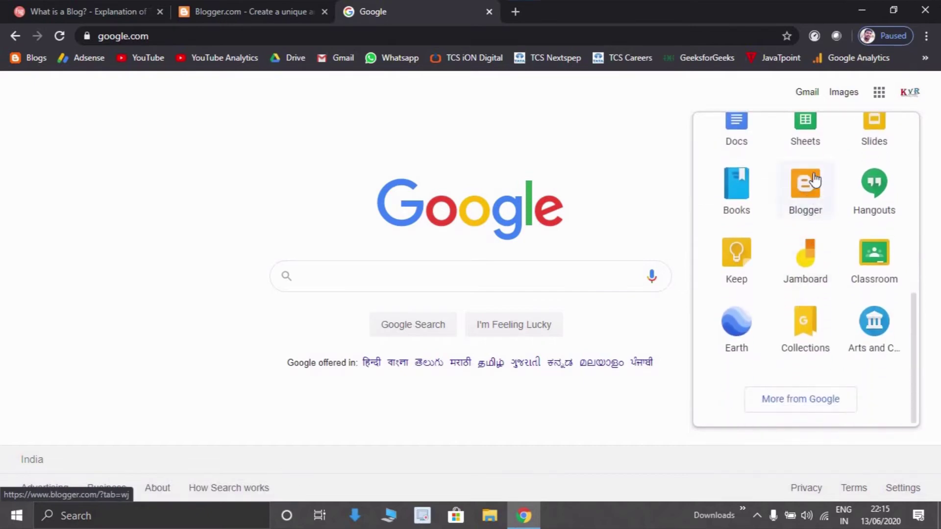
left_click(806, 192)
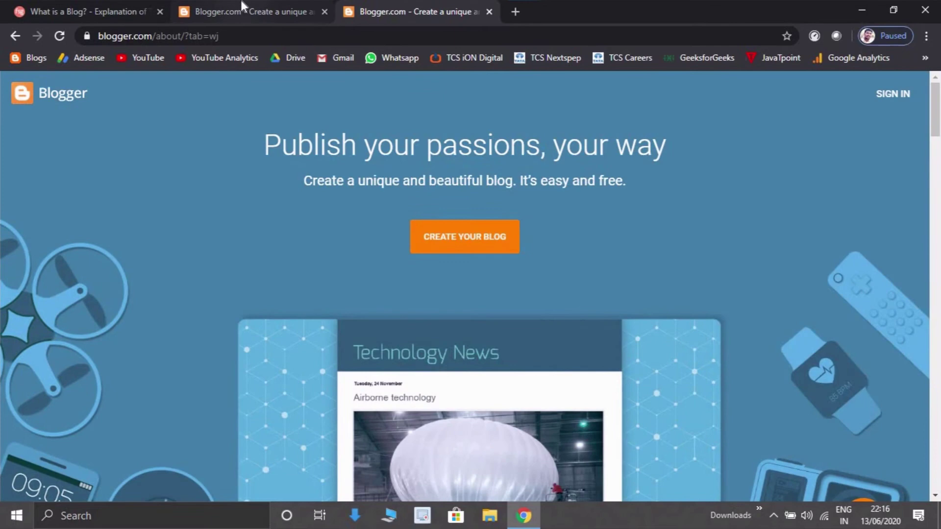
Step: Compare the two Blogger tabs, settle on the second, and start creating a blog
left_click(242, 7)
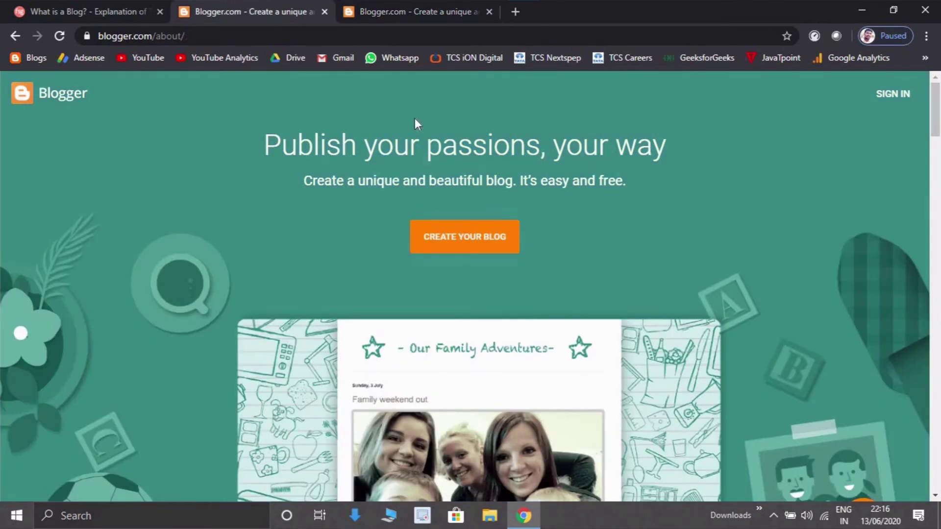
left_click(414, 8)
left_click(256, 7)
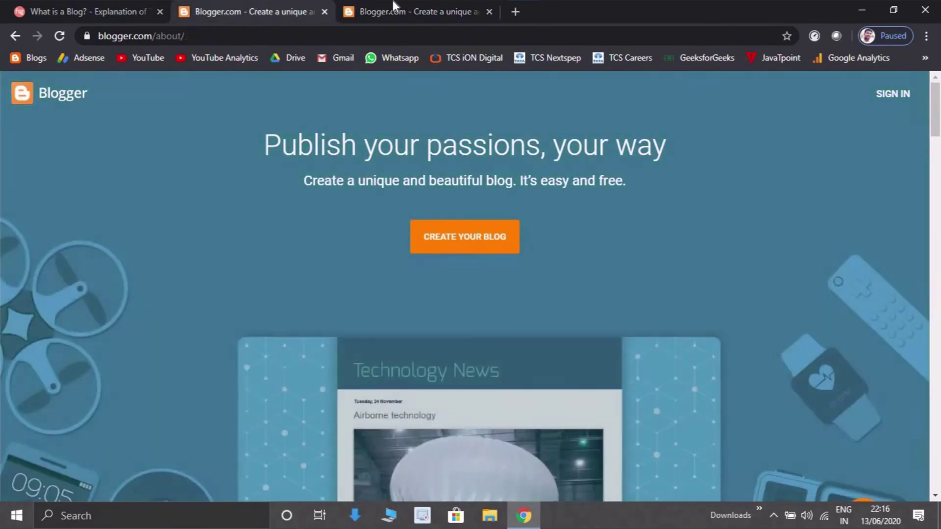
left_click(396, 8)
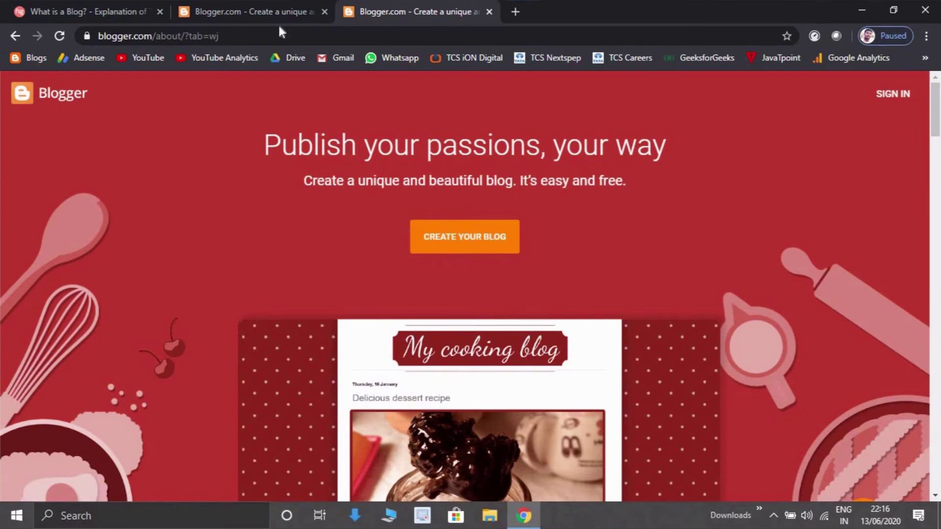
left_click(259, 5)
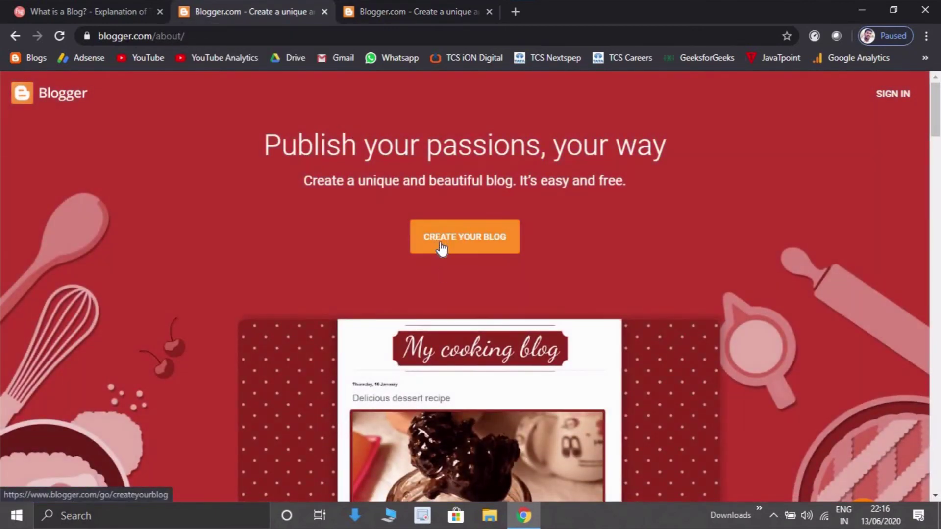
left_click(427, 239)
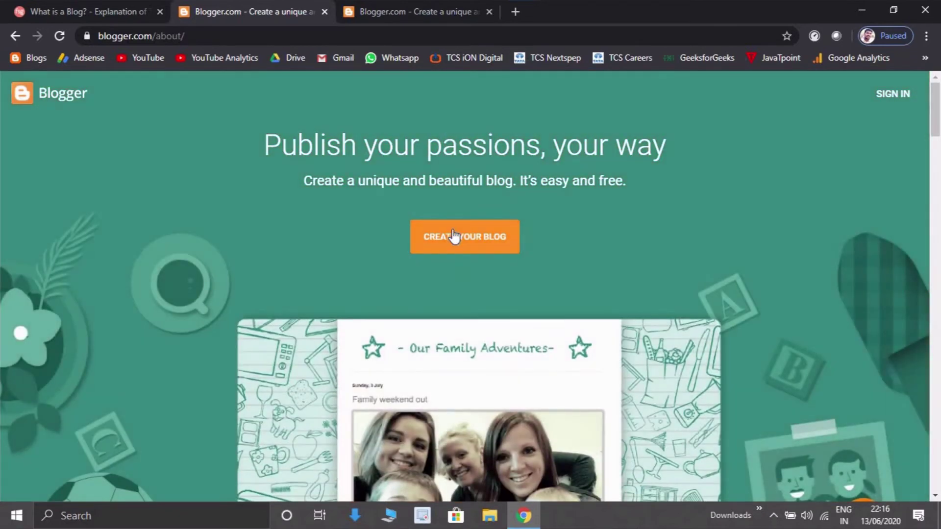
Step: Bring up the empty Create a new blog form and focus its Title field
left_click(454, 236)
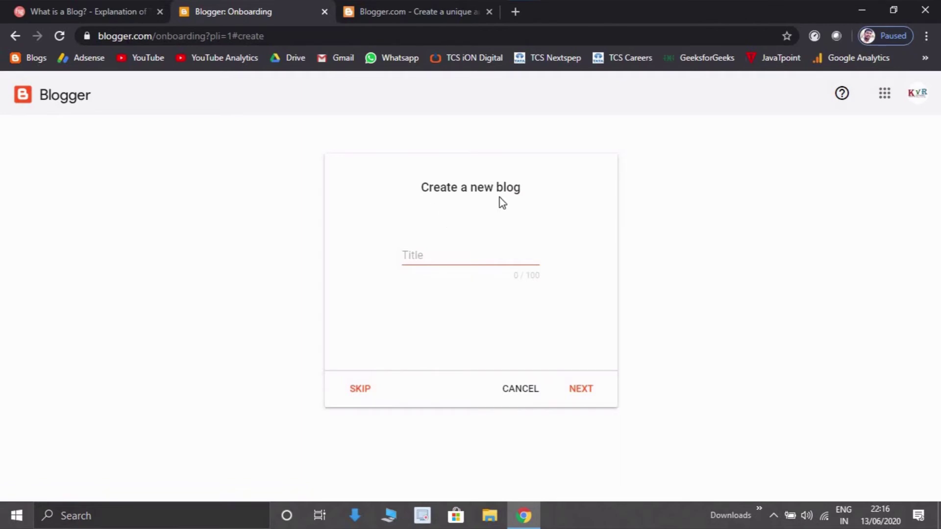
left_click(439, 251)
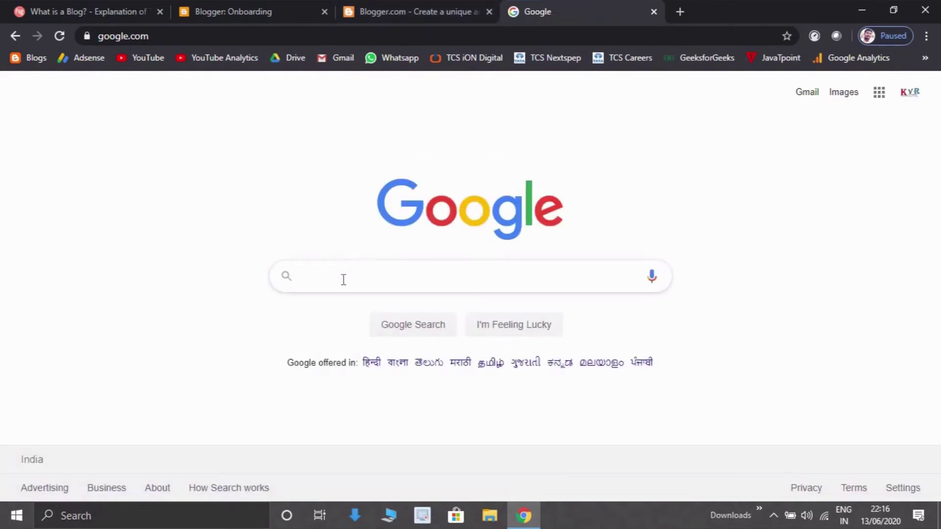
Step: Search Google for 'kvr softwares', open the KVR SOFTWARES blog, then return to Blogger
left_click(343, 280)
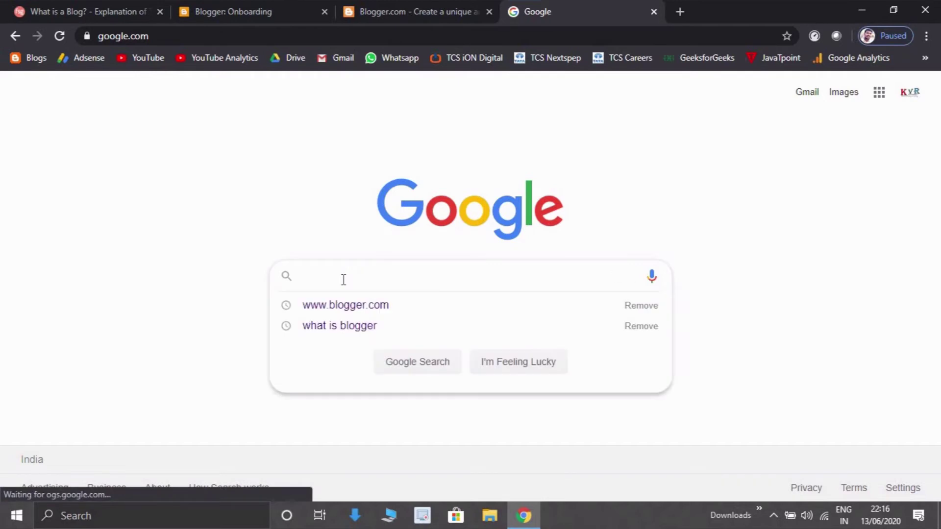
type("kvr")
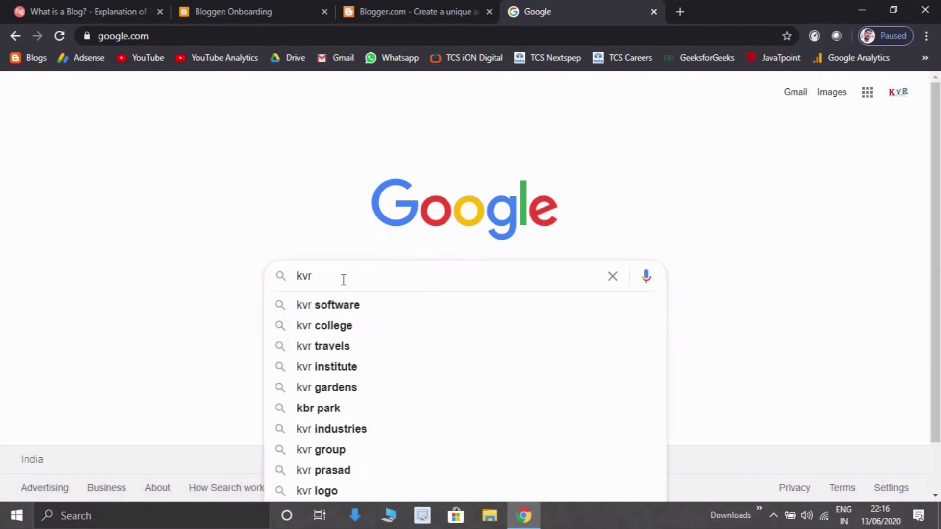
key("Down")
key("Return")
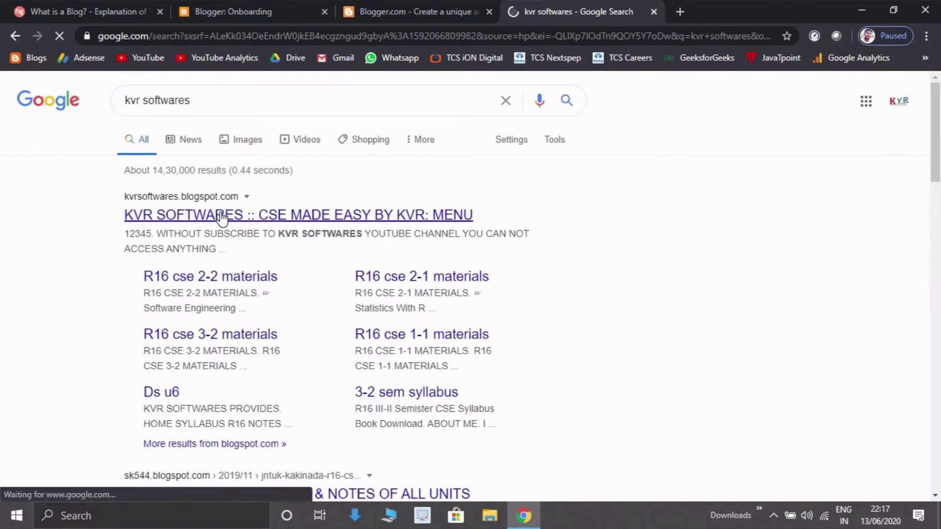
left_click(221, 217)
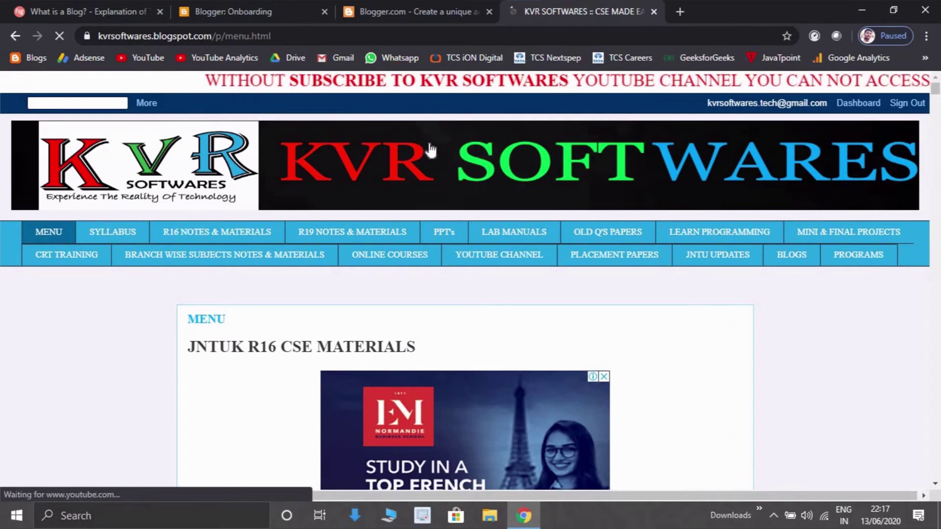
left_click(392, 10)
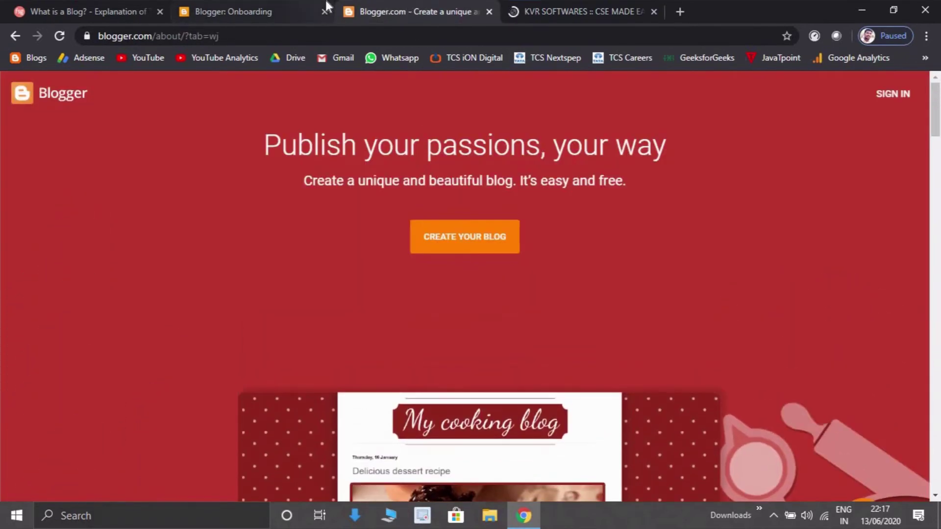
Step: Title the new blog 'KVR YOUTUBE BLOG TUTORIAL' and continue to the address step
left_click(326, 3)
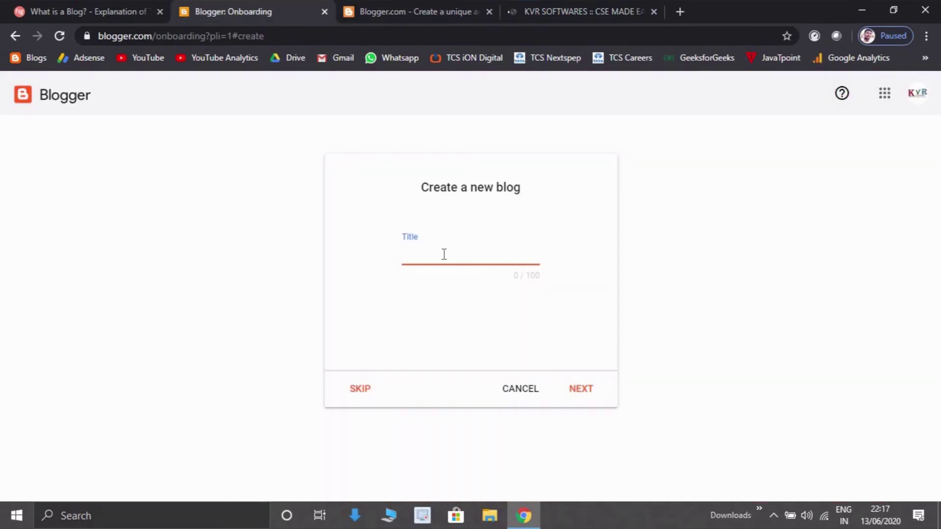
type("KVR ")
type("YOU")
type("TUBE BLOG TU")
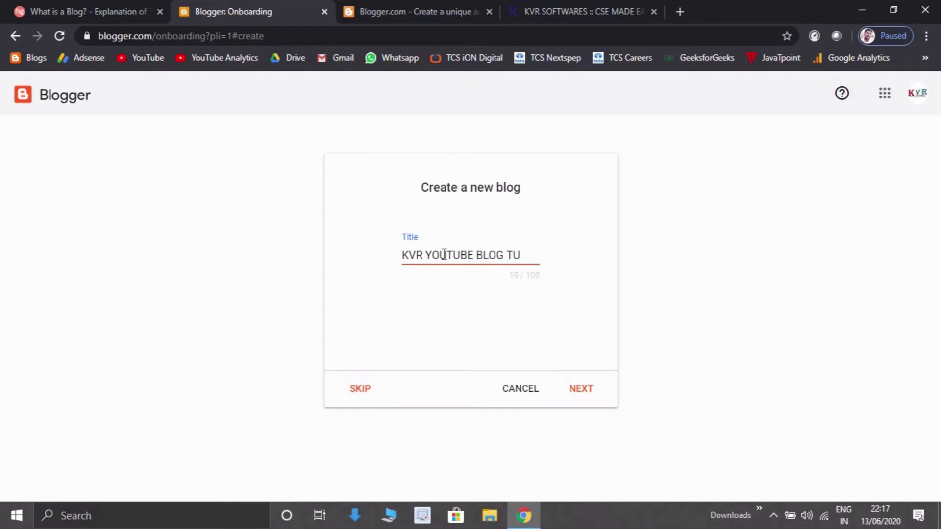
type("TORIAL")
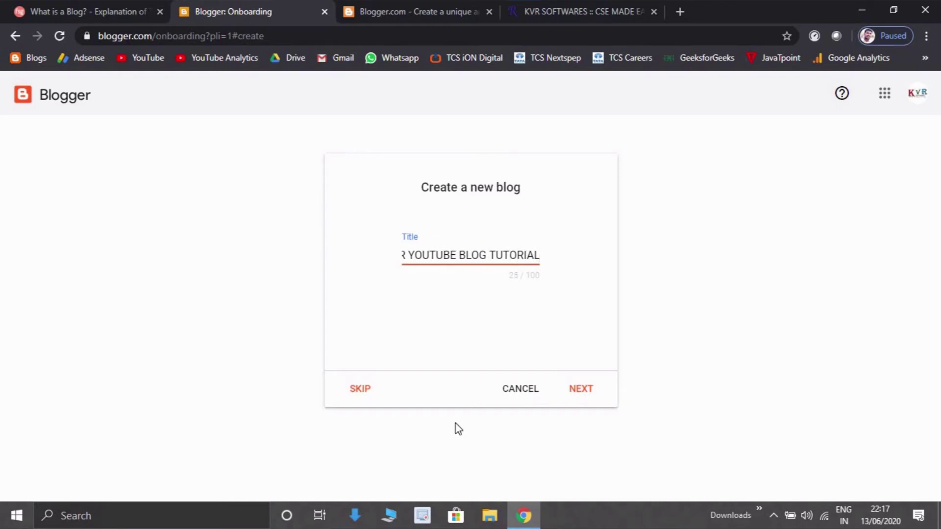
left_click(573, 397)
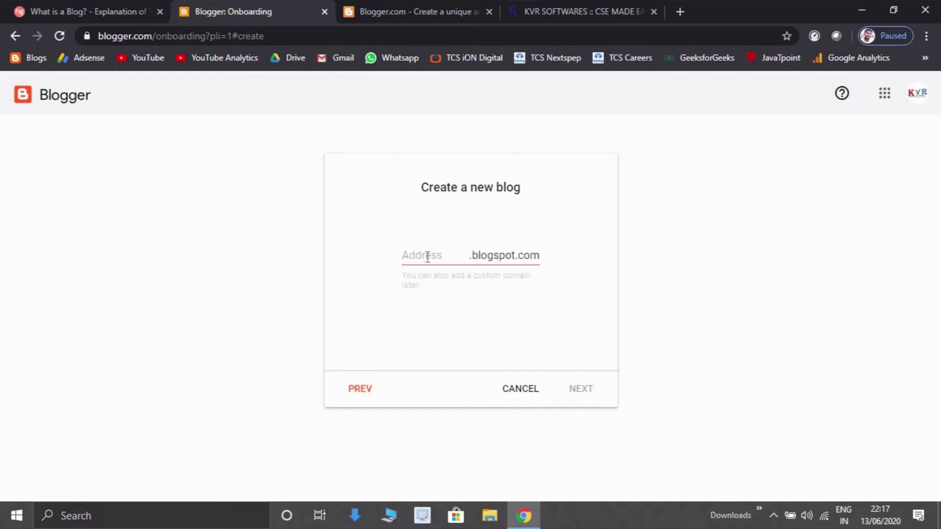
Step: Check the KVR SOFTWARES blog's web address, then return to the new blog's Address field
left_click(428, 257)
left_click(519, 6)
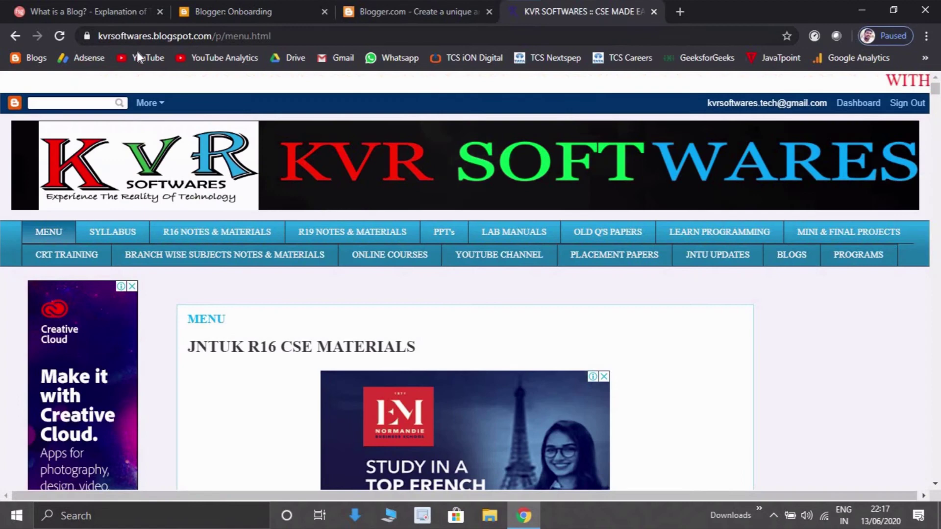
left_click_drag(99, 36, 203, 37)
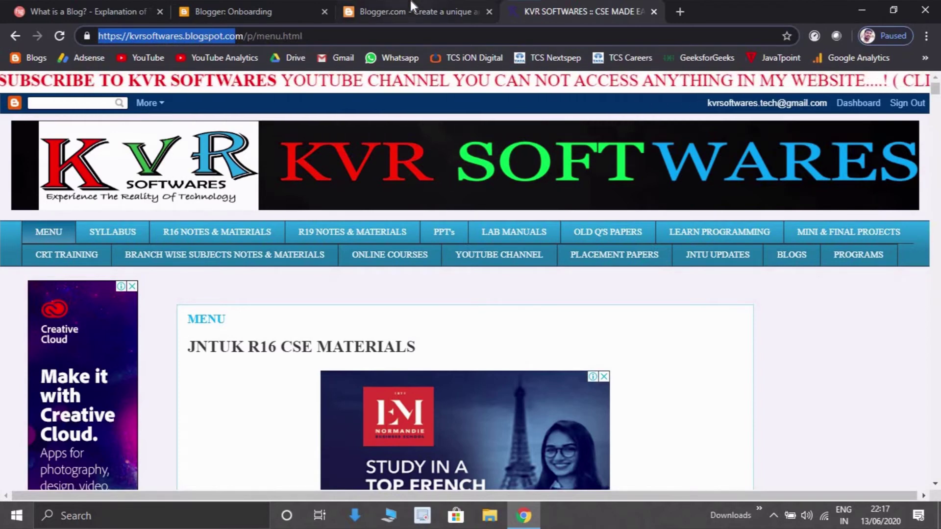
left_click(259, 11)
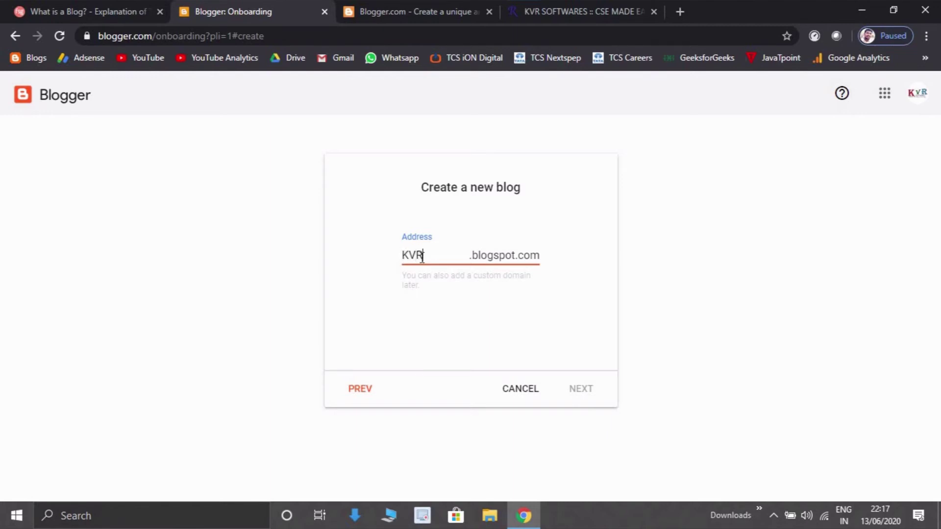
Step: Try several blogspot addresses until 'kvryoutubeblogger' is reported available
key("BackSpace")
key("BackSpace")
key("BackSpace")
type("kvryoutu")
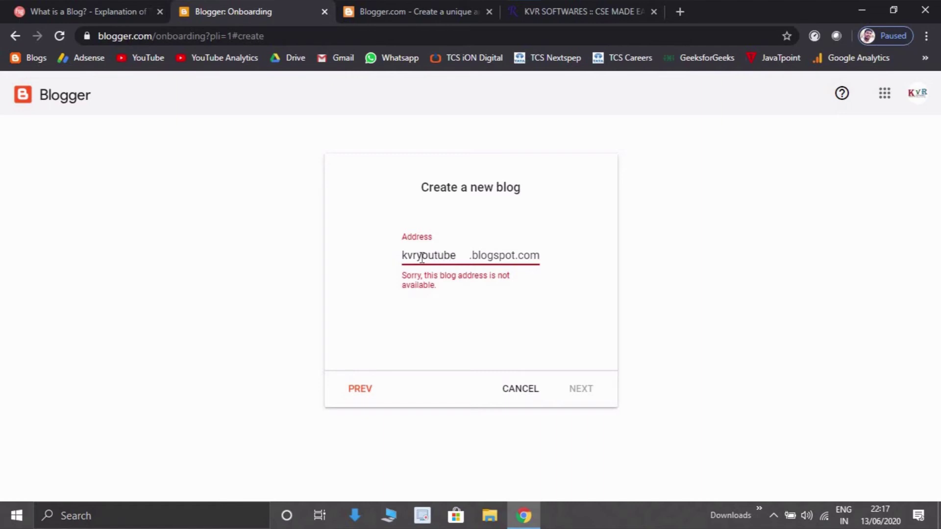
type("beb")
type("logger")
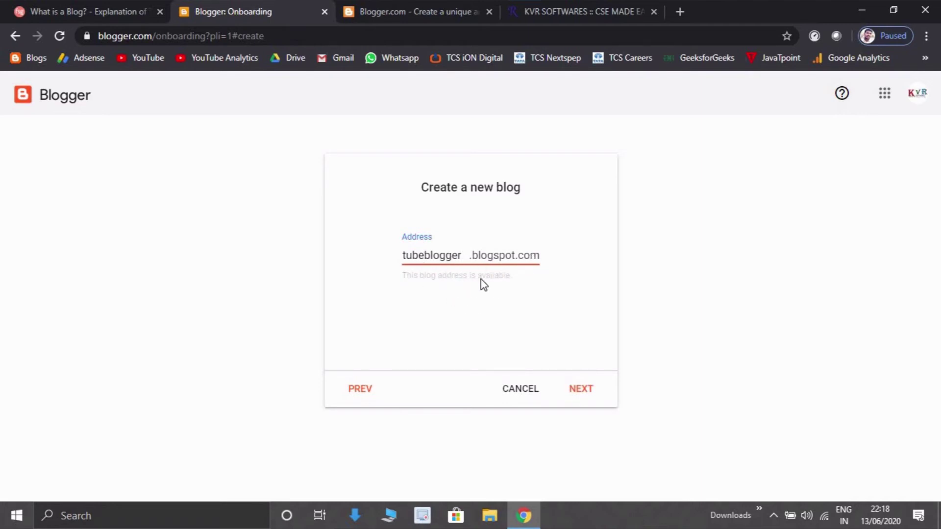
double_click(450, 267)
key("BackSpace")
type("kvrsoftware")
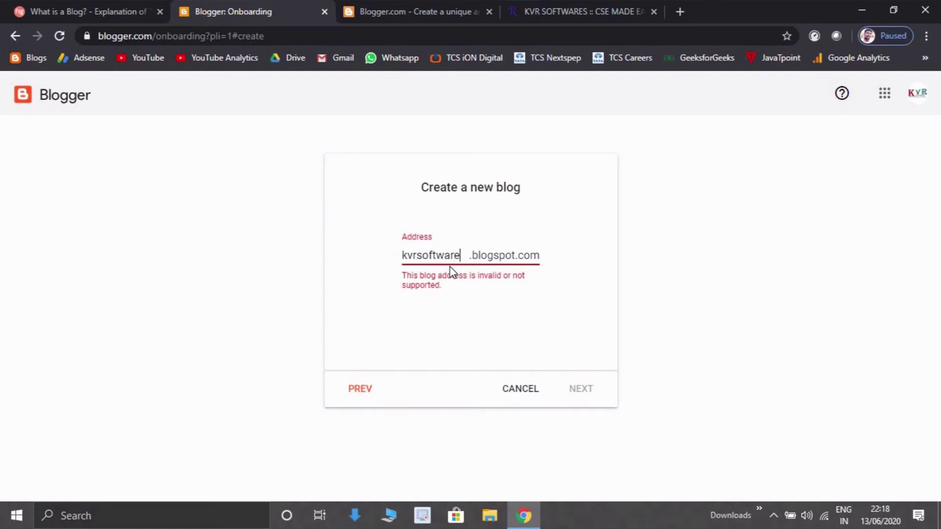
type("s")
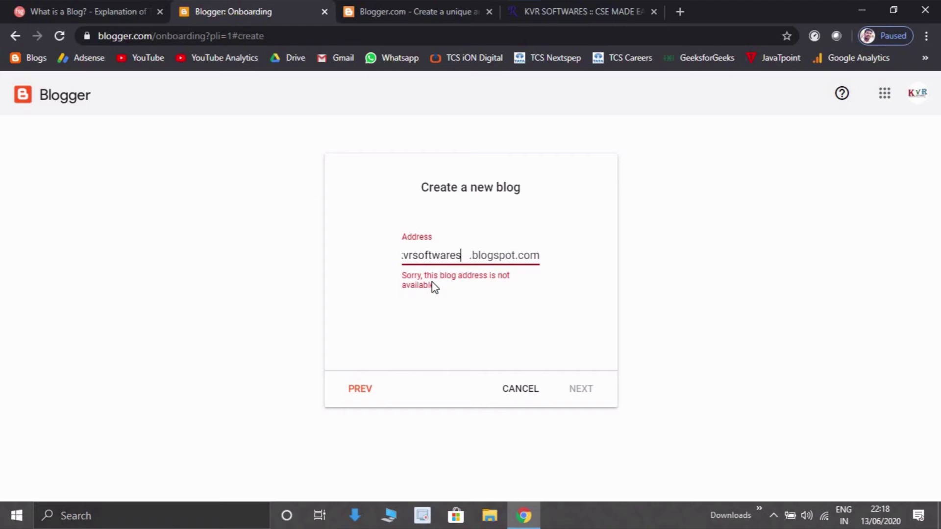
key("ctrl+a")
type("tubeblogger")
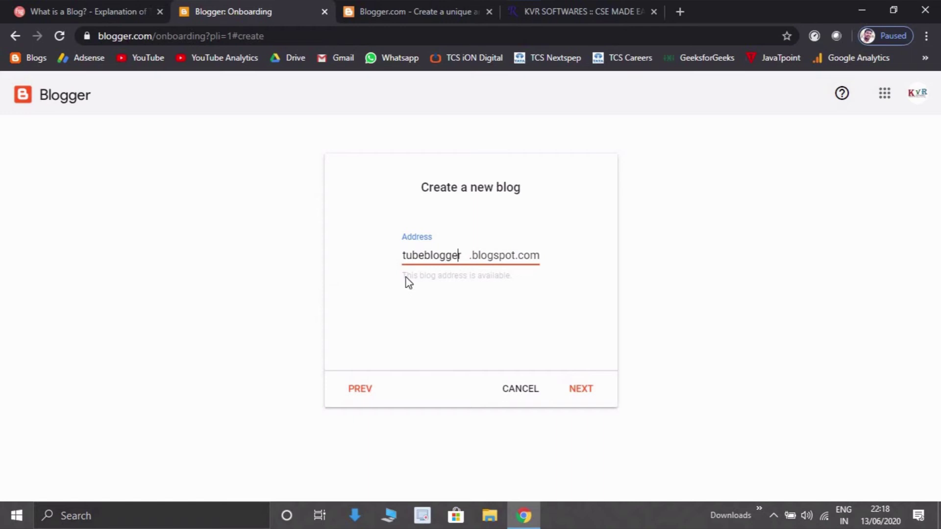
key("Home")
key("Right")
key("End")
Step: Set the profile display name to 'kvr youtube' and finish creating the blog
left_click(589, 390)
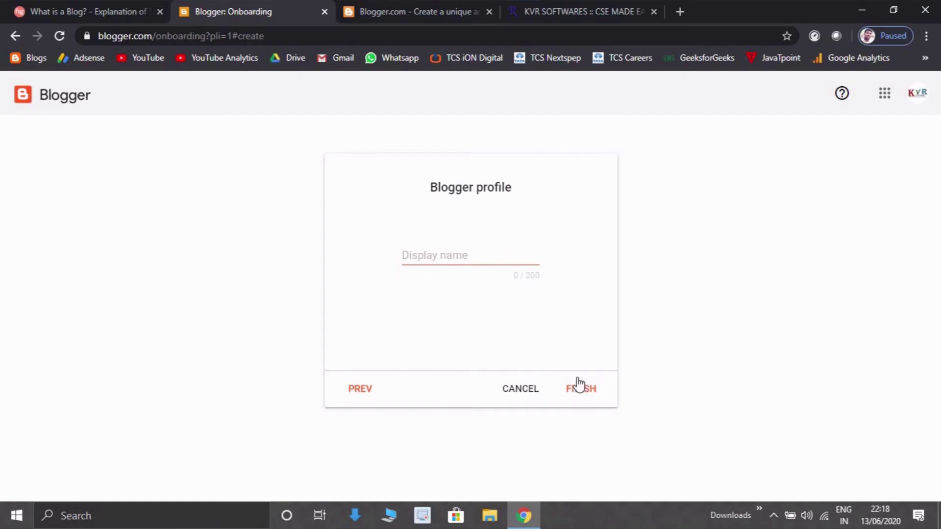
left_click(424, 256)
type("kvr youtube")
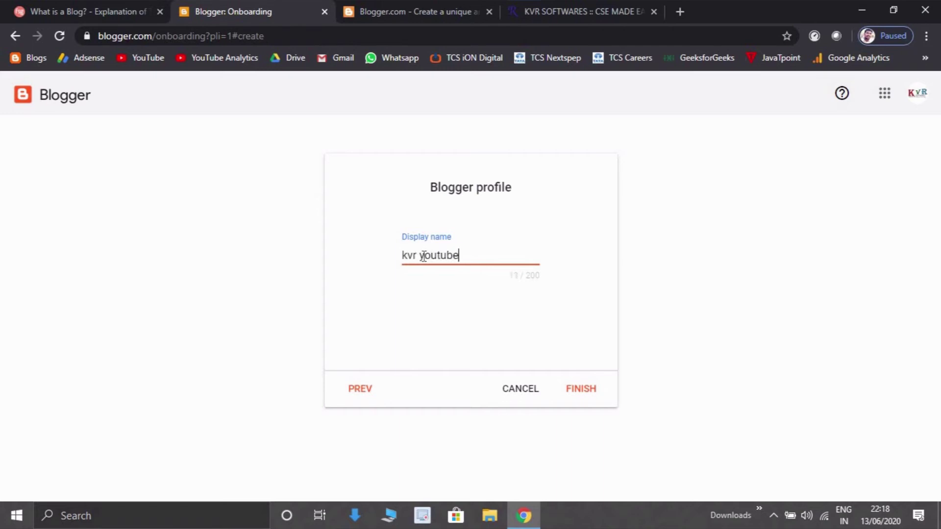
left_click(578, 392)
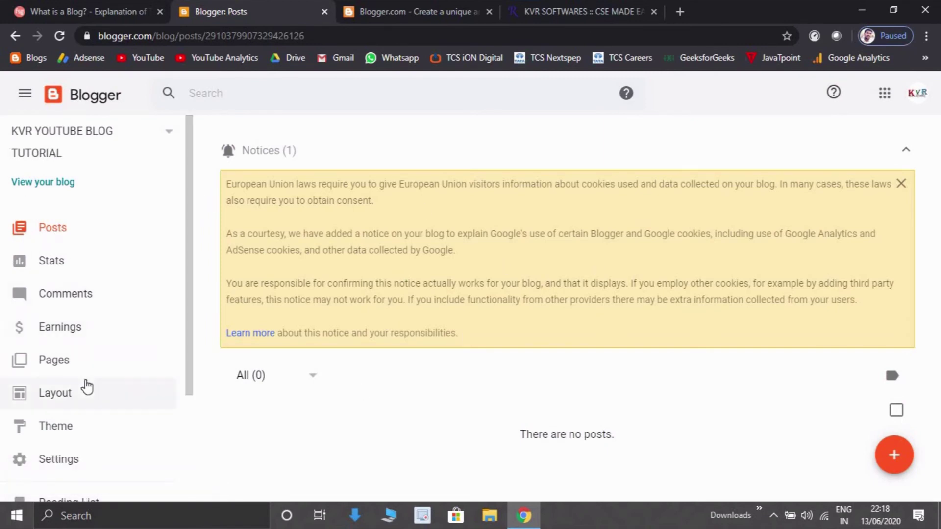
Step: Dismiss the cookie Notices banner so the live blog shows 'There's nothing here!'
scroll(87, 387, "down", 2)
scroll(87, 387, "up", 2)
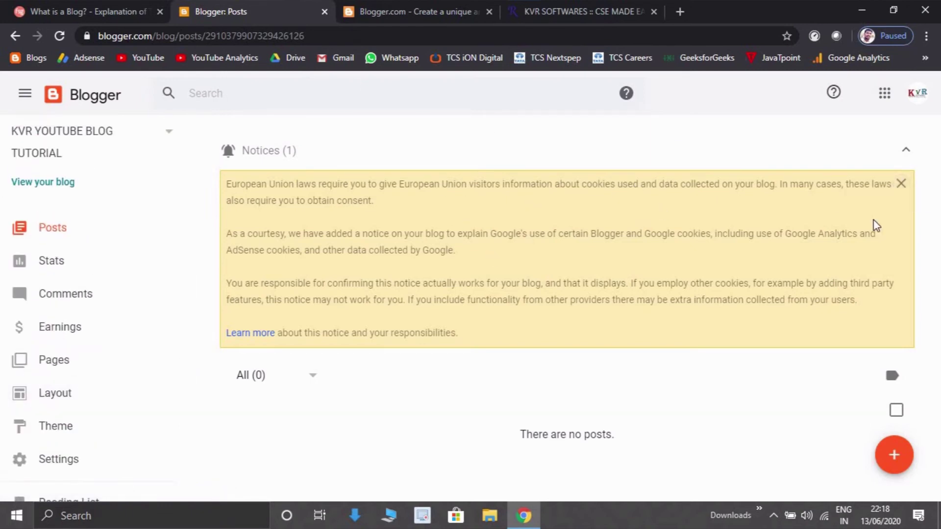
left_click(901, 184)
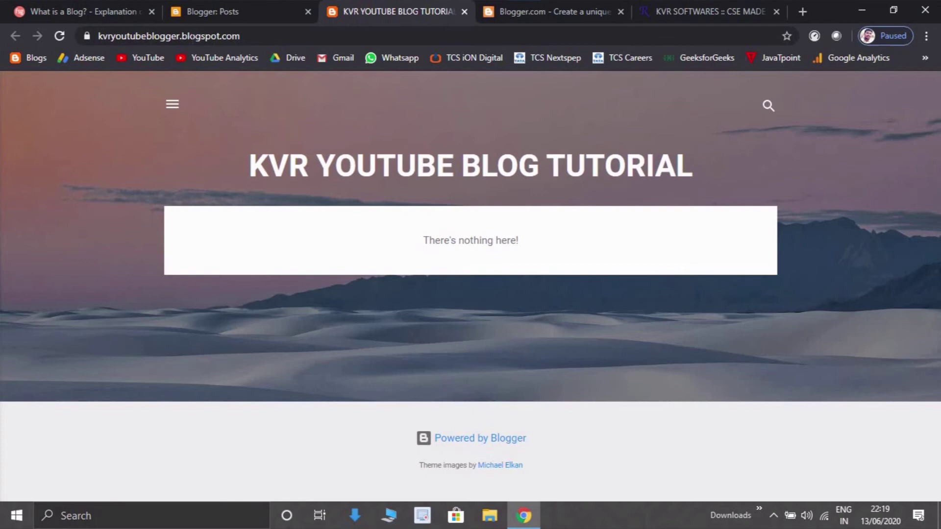
Step: Leave the kvryoutubeblogger.blogspot.com page for the Blogger: Posts dashboard tab
left_click(245, 36)
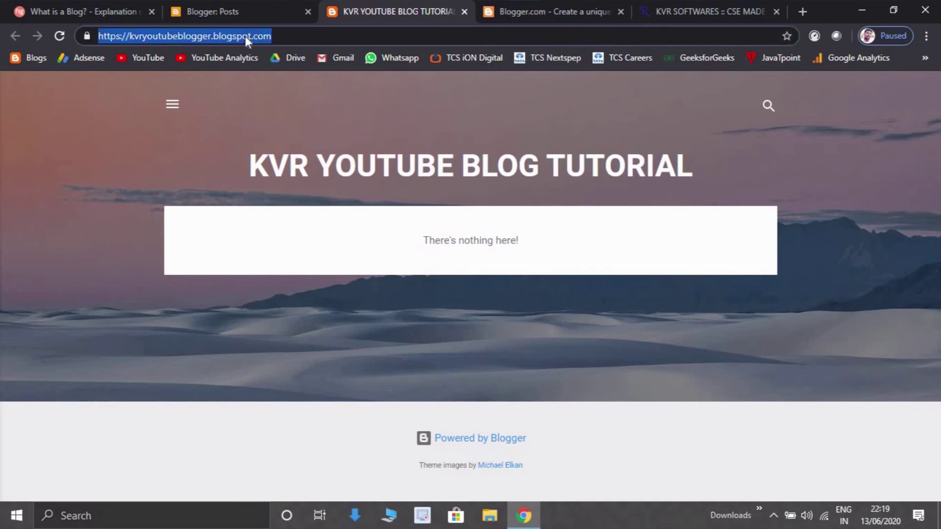
left_click(286, 159)
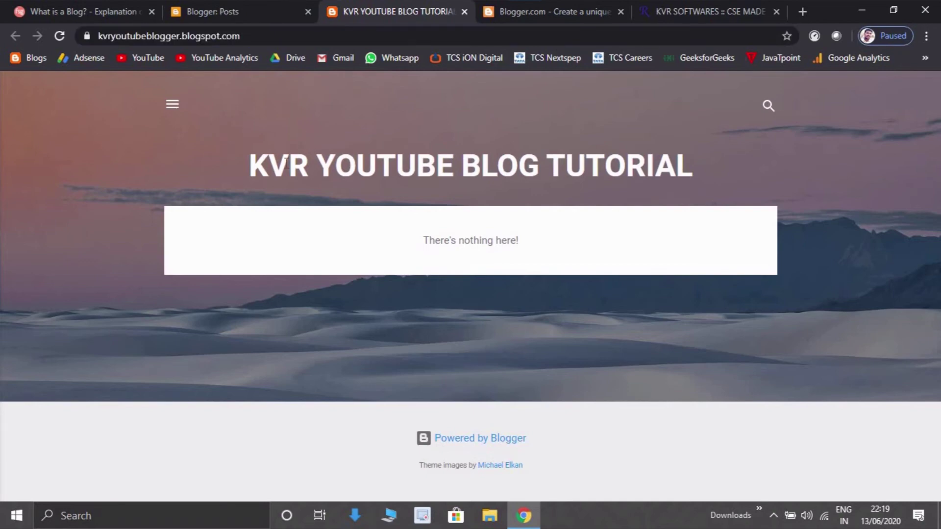
left_click(230, 14)
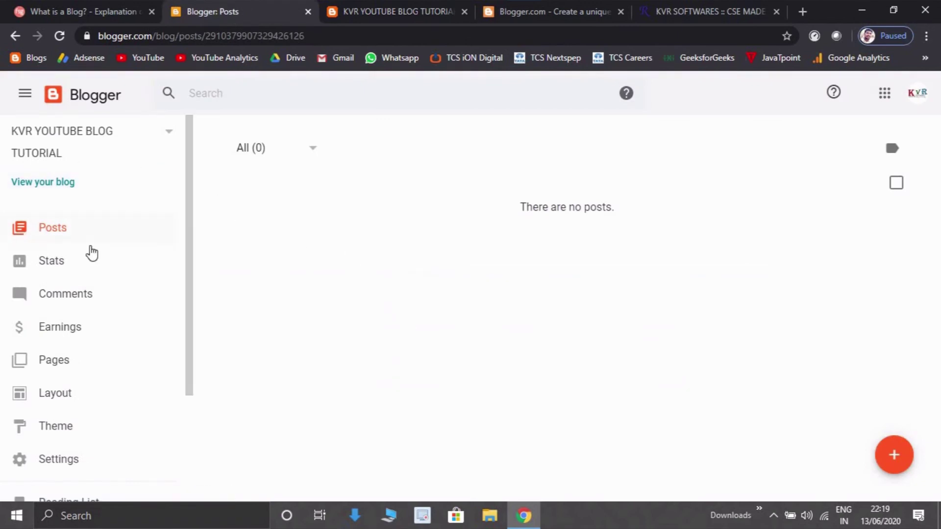
left_click(58, 229)
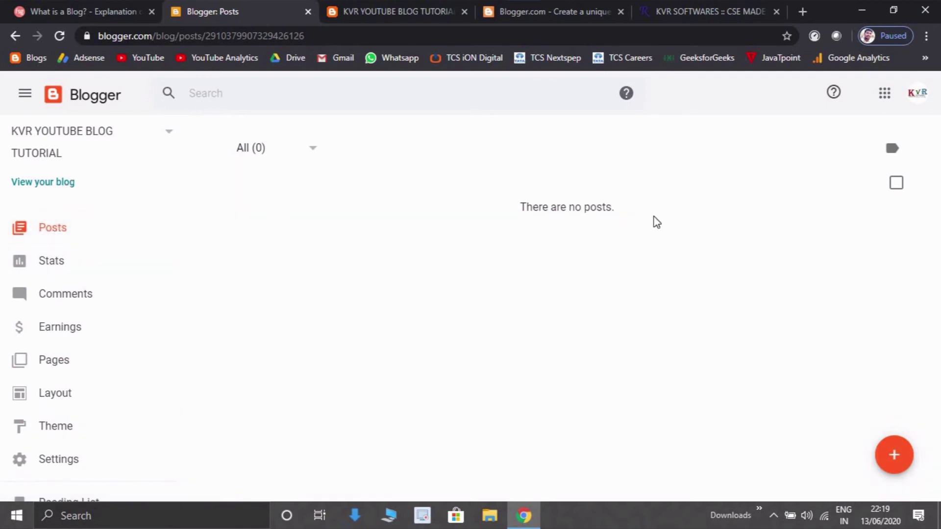
left_click(279, 151)
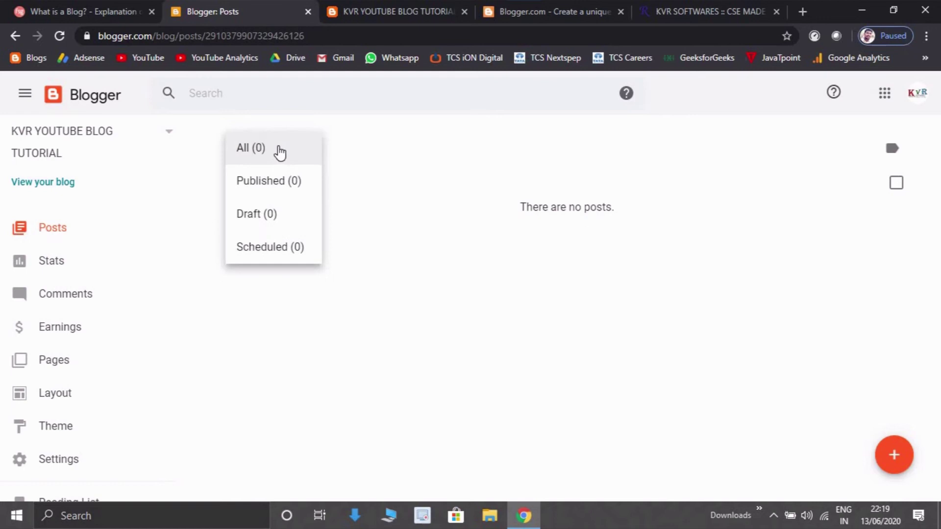
left_click(416, 155)
scroll(149, 175, "down", 2)
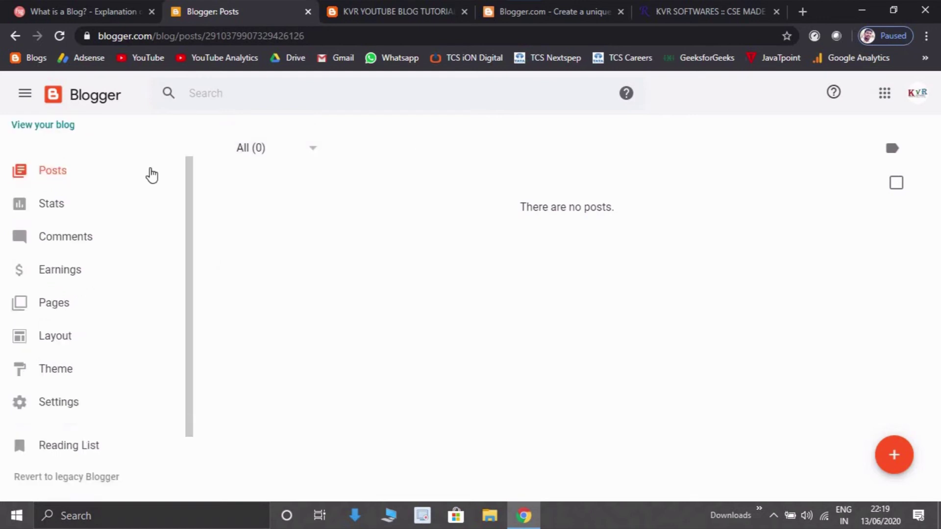
scroll(150, 175, "down", 1)
scroll(35, 245, "up", 3)
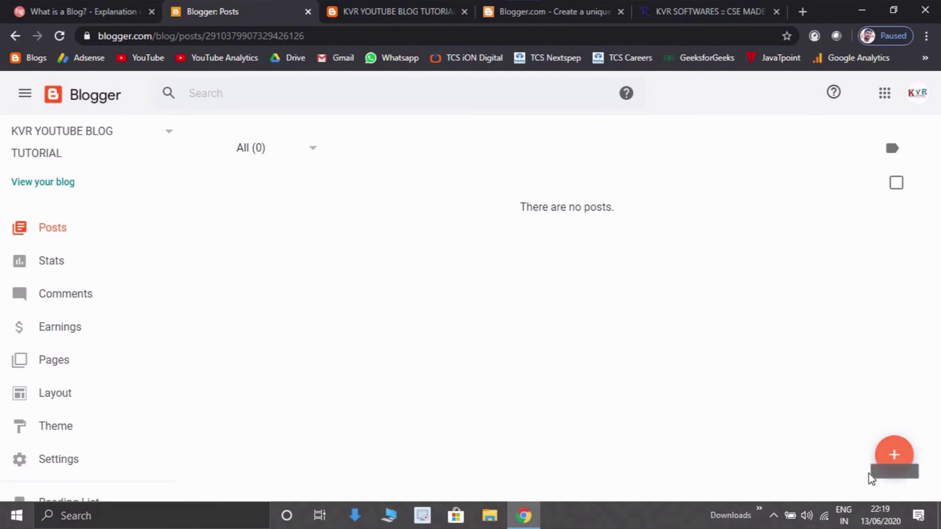
left_click(903, 466)
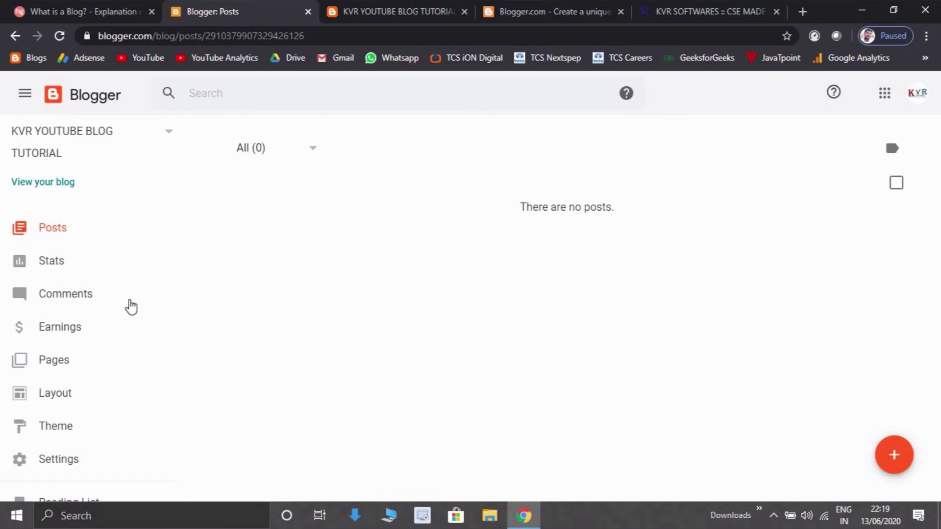
scroll(69, 312, "down", 3)
scroll(69, 313, "up", 3)
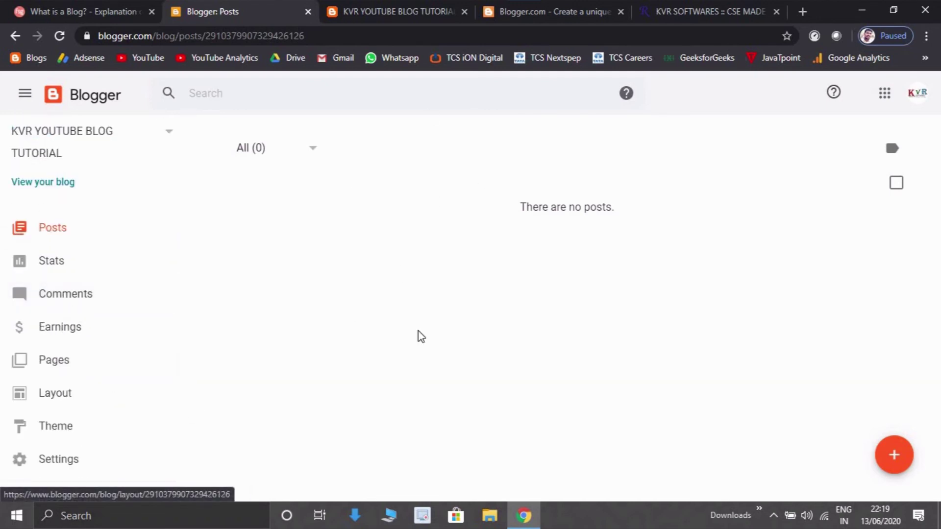
scroll(130, 326, "down", 3)
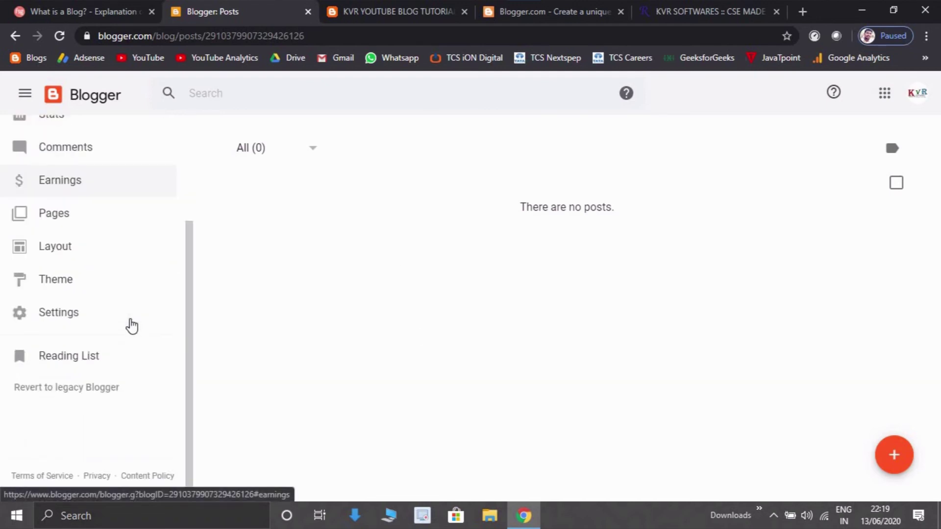
scroll(132, 326, "up", 3)
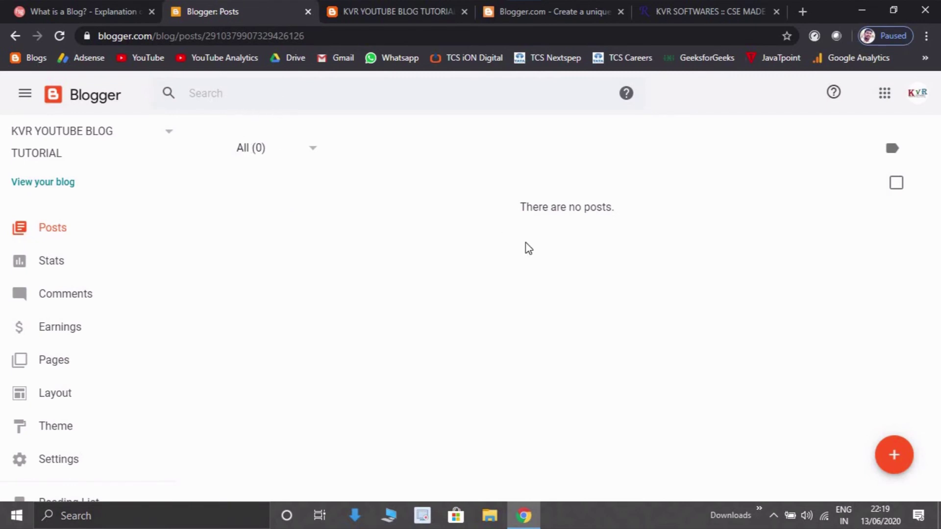
Step: Draft a new post titled 'KVR' with body 'KVR SOFTWARES', briefly checking HTML view
left_click(888, 451)
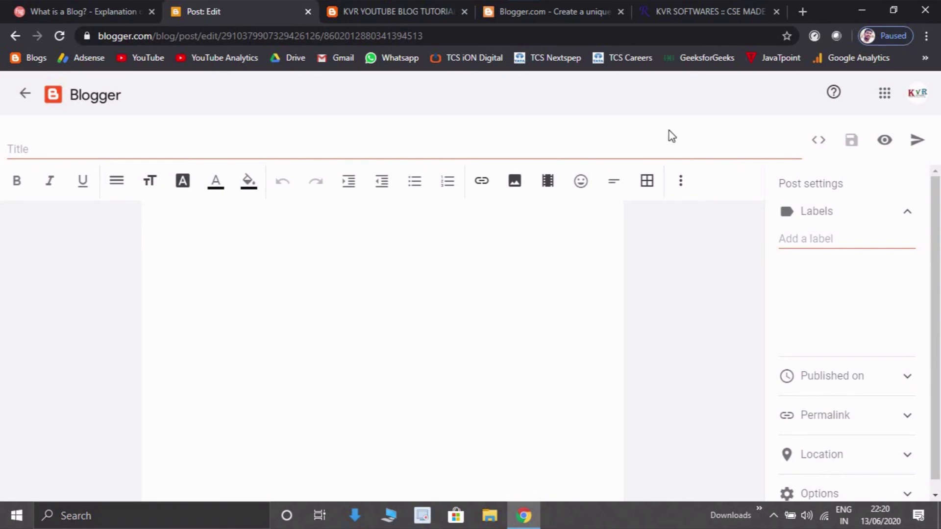
left_click(467, 326)
type("KVR")
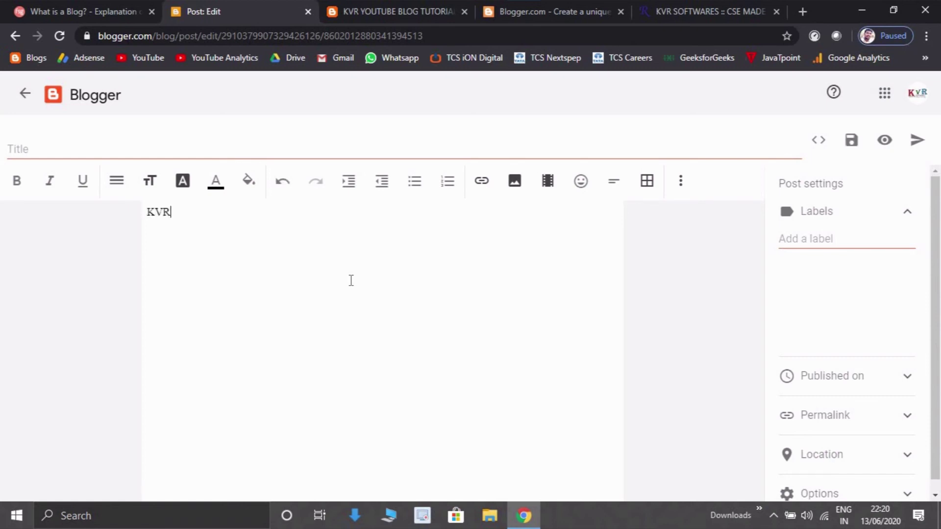
type(" SO")
type("FTW")
type("A")
key("BackSpace")
type("WARES")
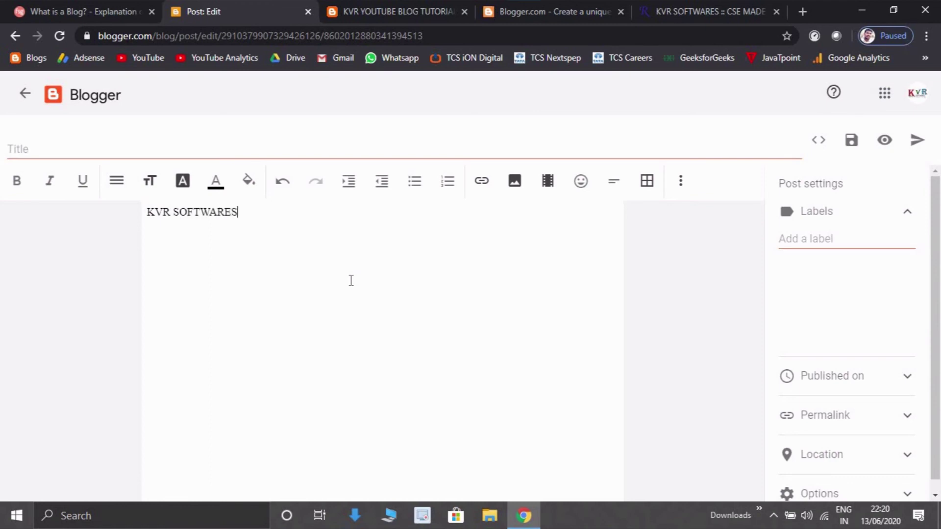
left_click(108, 147)
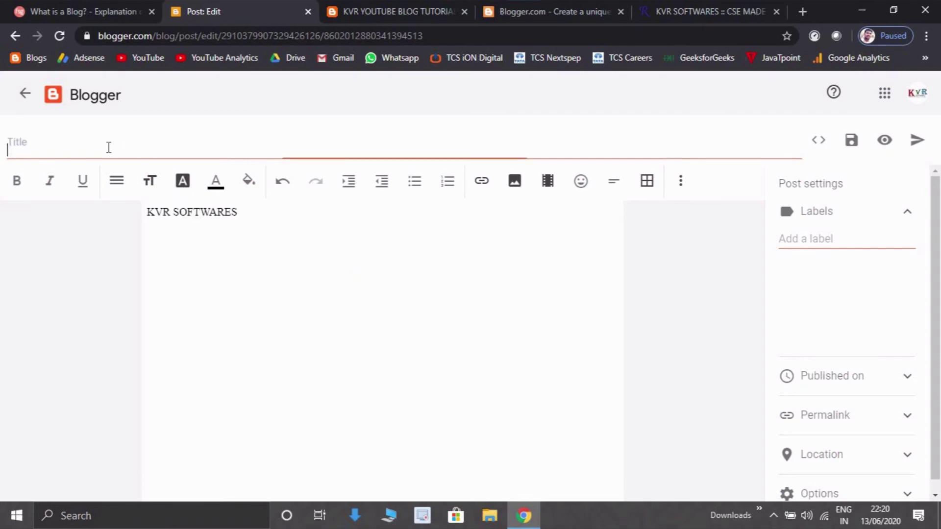
type("KVR")
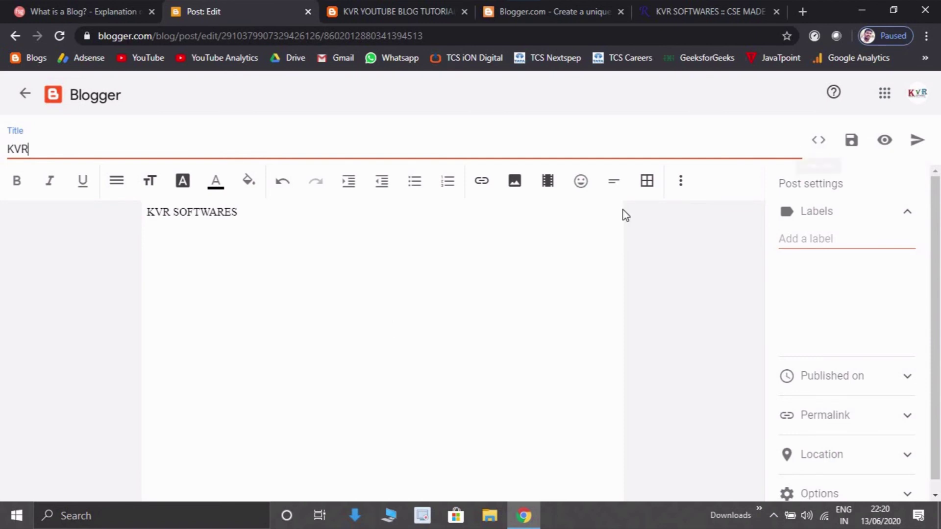
left_click(820, 142)
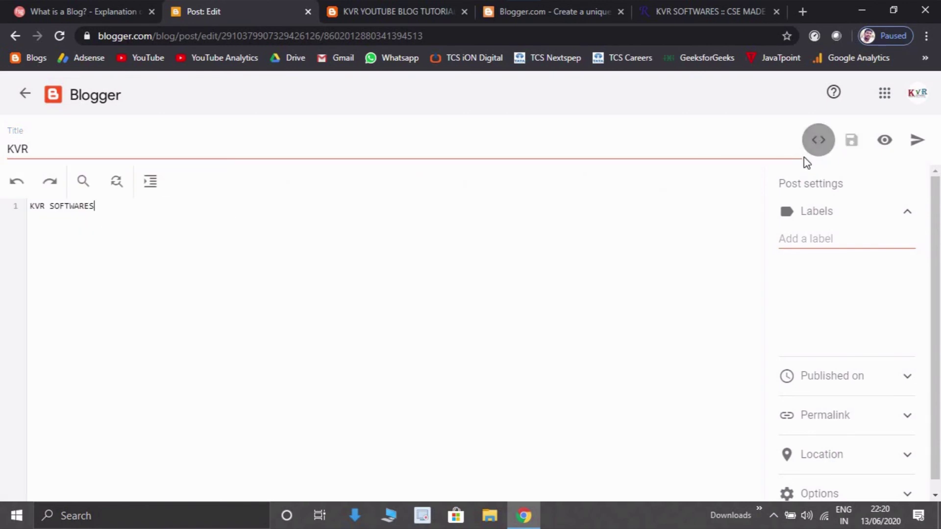
left_click(816, 155)
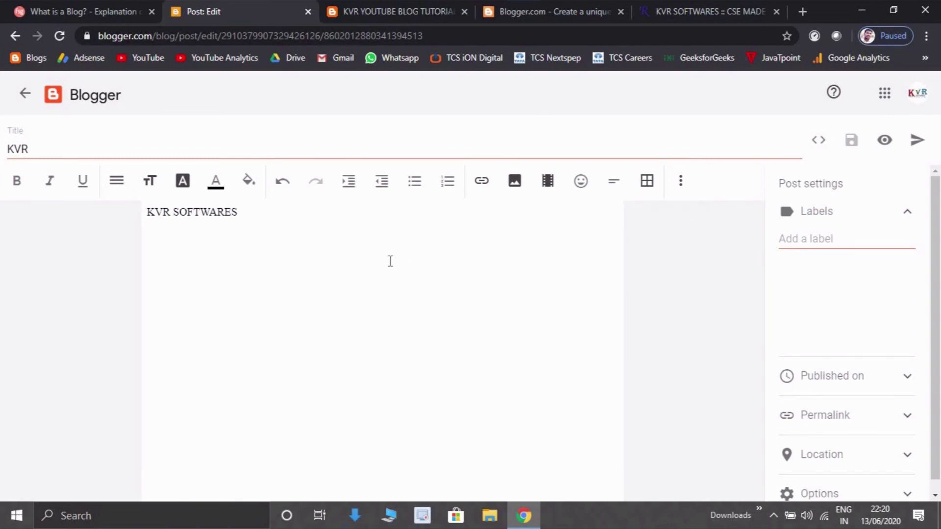
Step: Publish the KVR post, confirming in the Publish Post? dialog
left_click(918, 142)
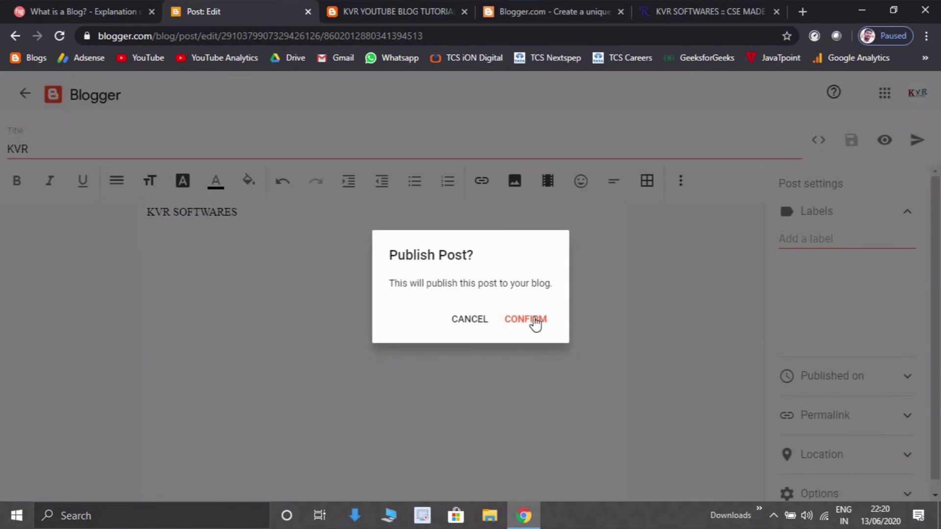
left_click(534, 321)
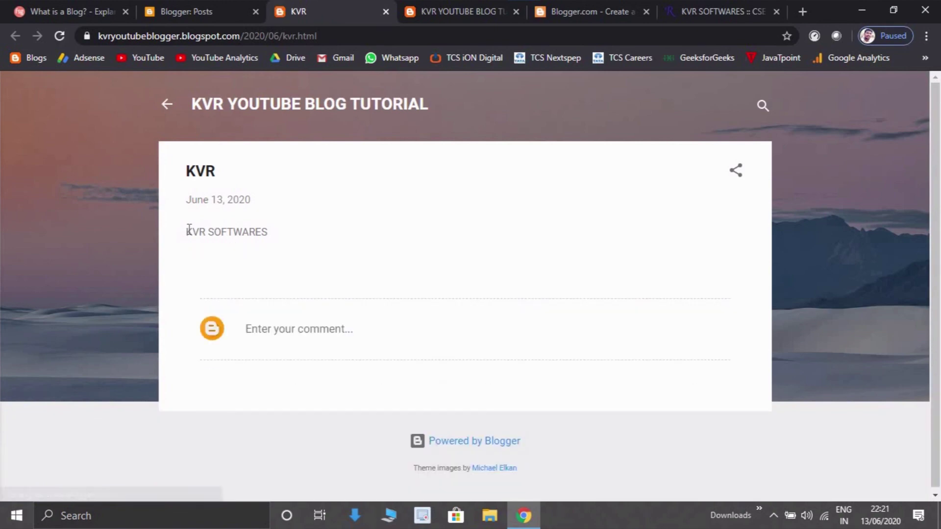
triple_click(272, 235)
left_click(229, 188)
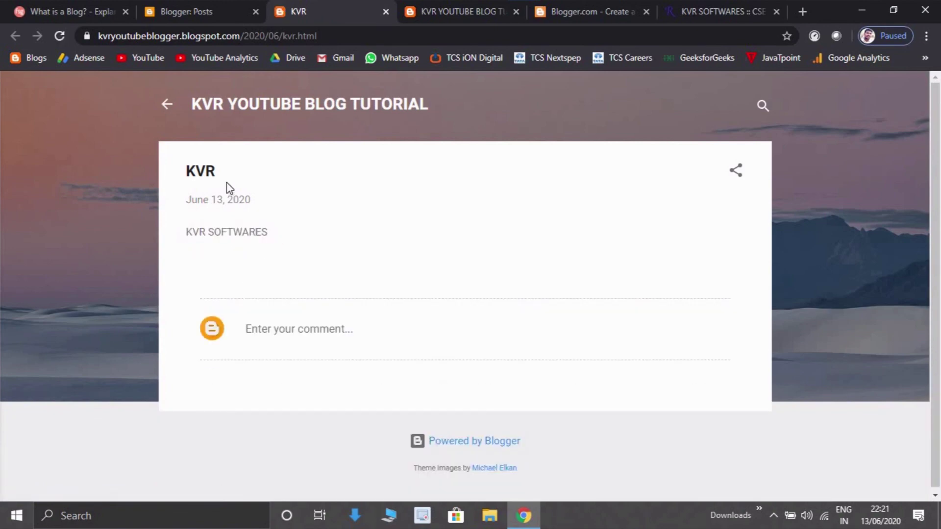
double_click(195, 168)
left_click(178, 250)
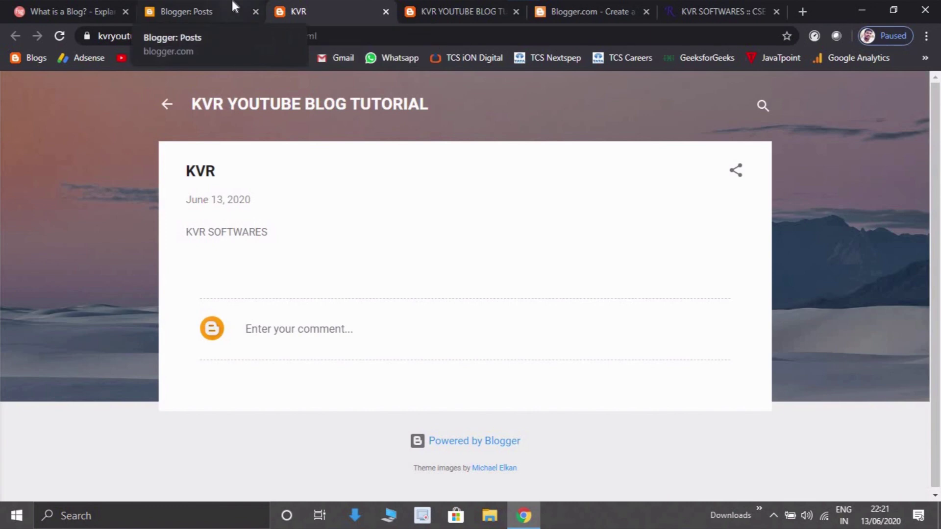
Step: Open the live blog's home page, then the full KVR post showing 'KVR SOFTWARES'
left_click(186, 11)
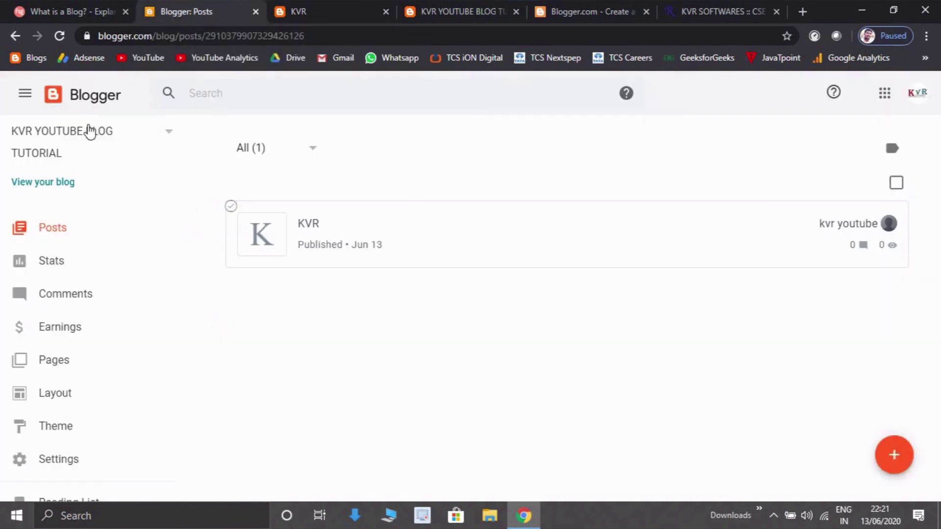
left_click(39, 186)
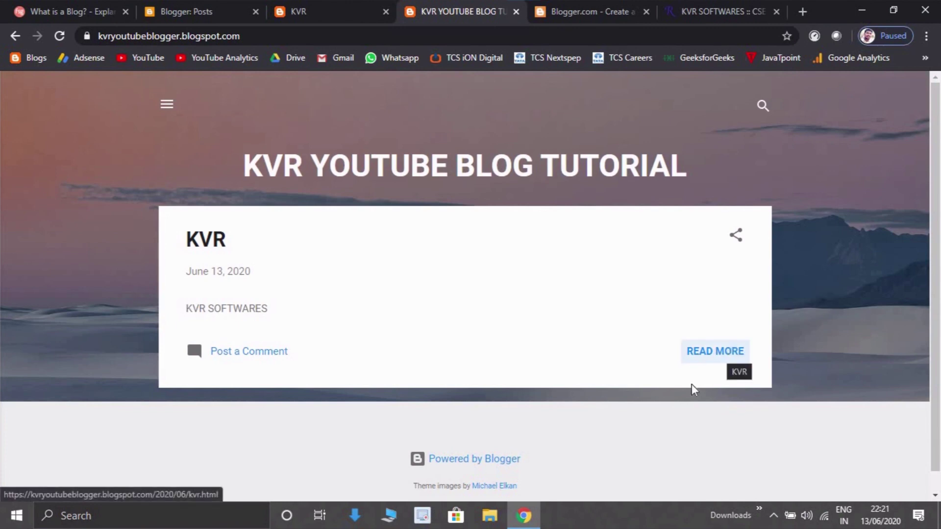
left_click(698, 365)
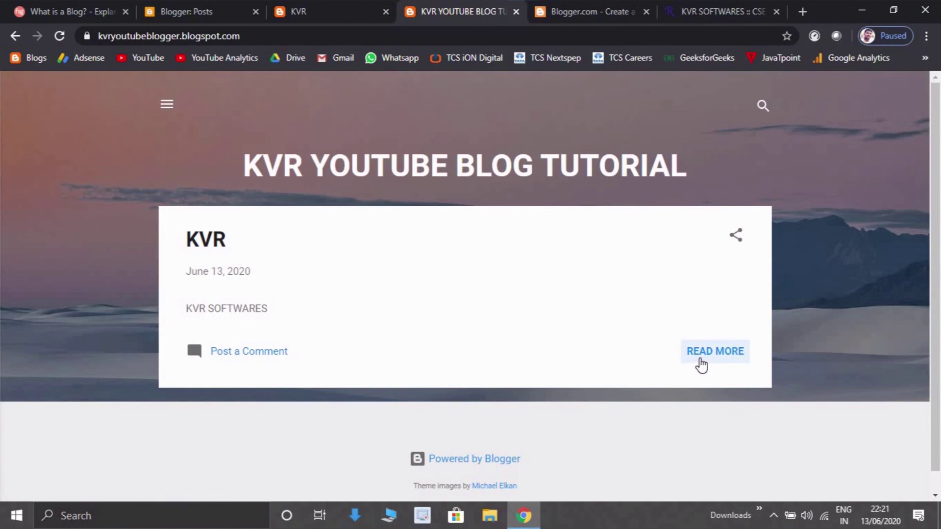
scroll(652, 388, "down", 1)
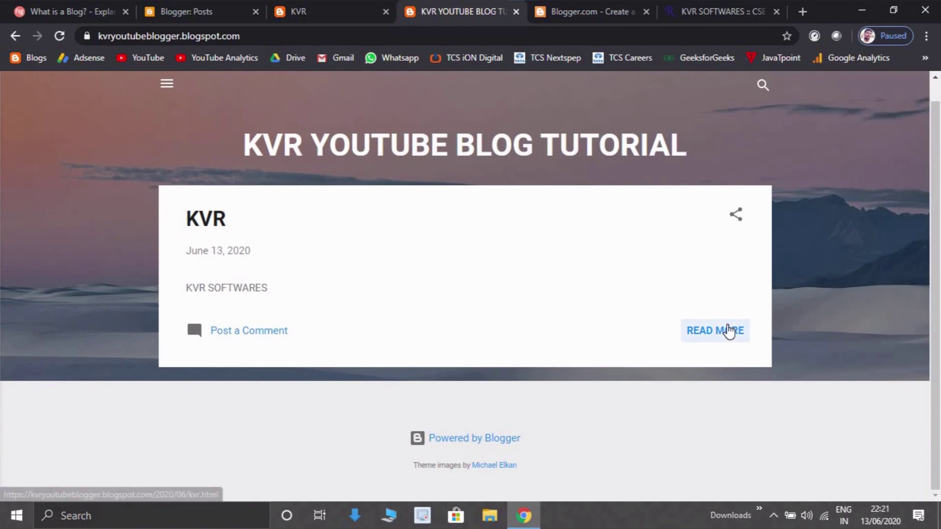
left_click(728, 331)
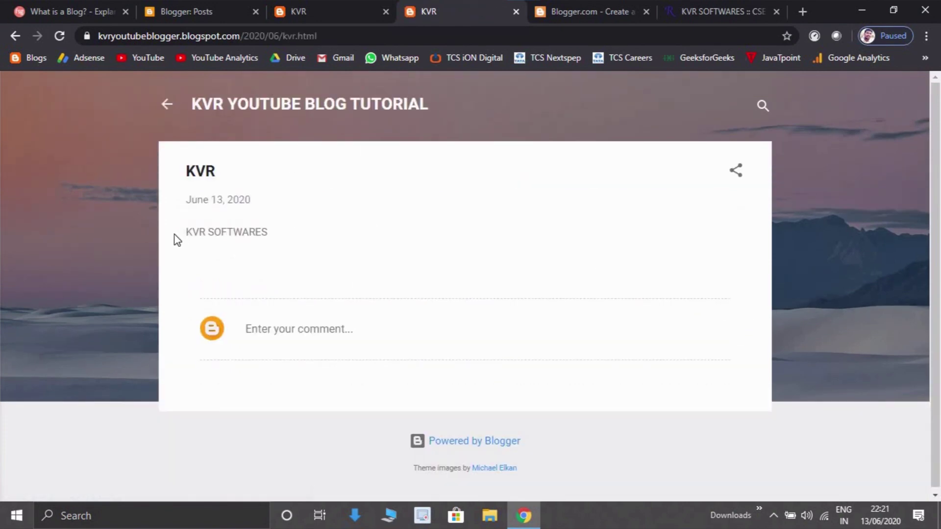
triple_click(240, 232)
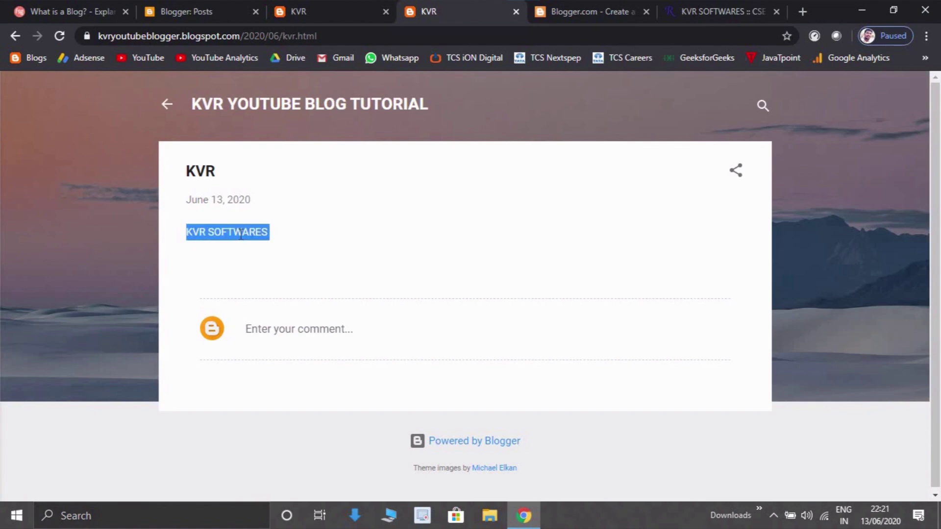
left_click(374, 239)
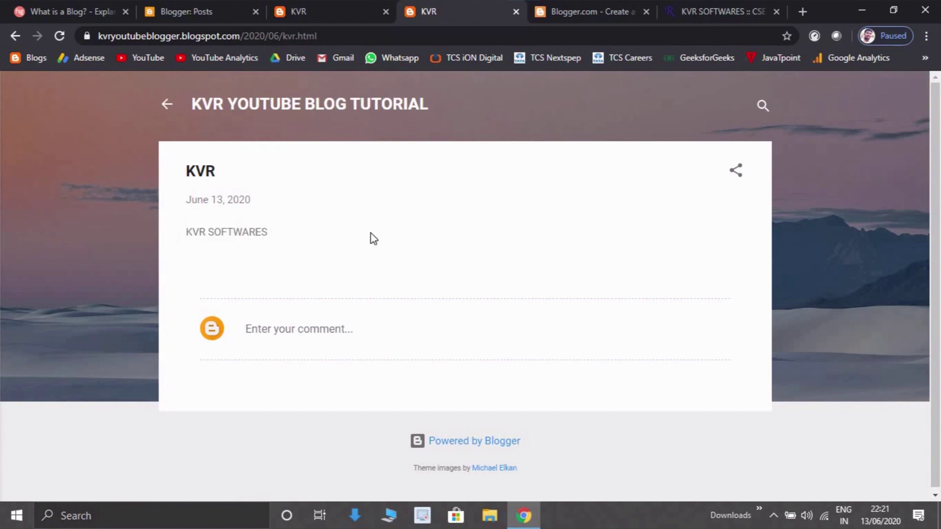